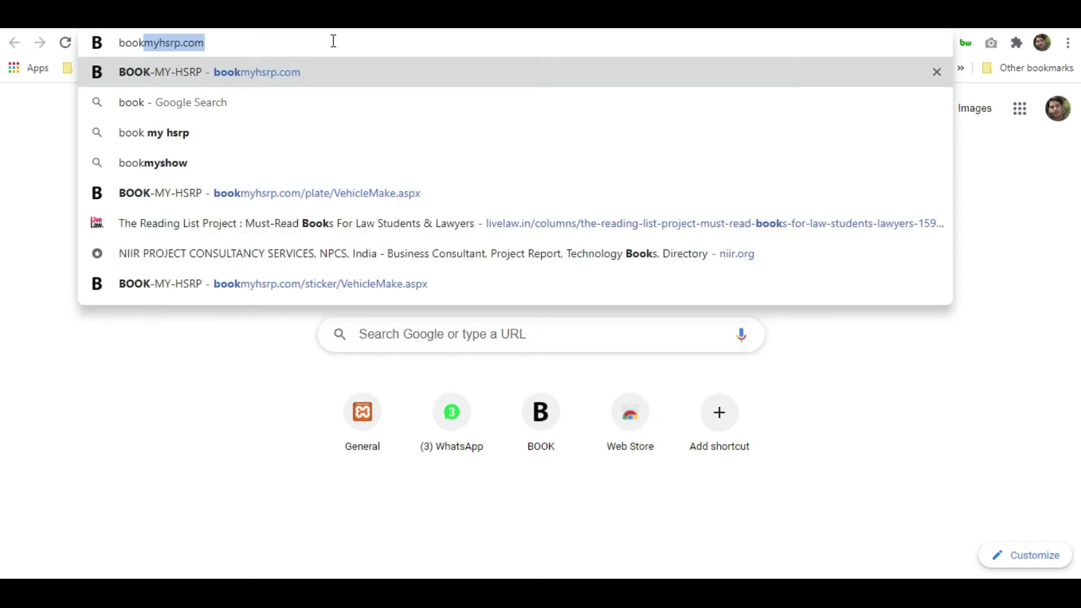
Load bookmyhsrp.com in Chrome from the address bar
type("my")
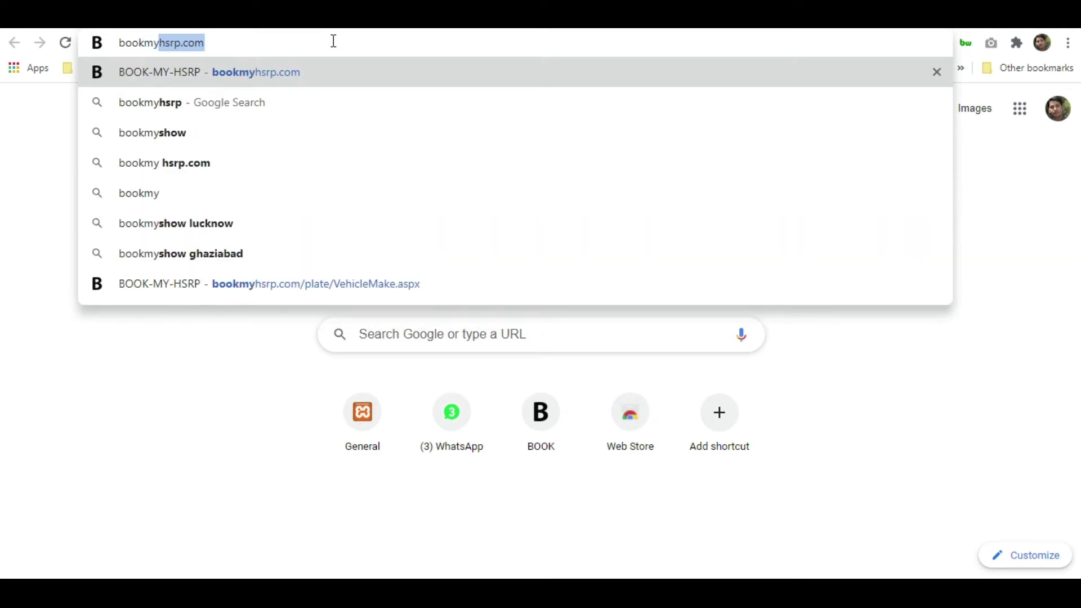
type("hsrp")
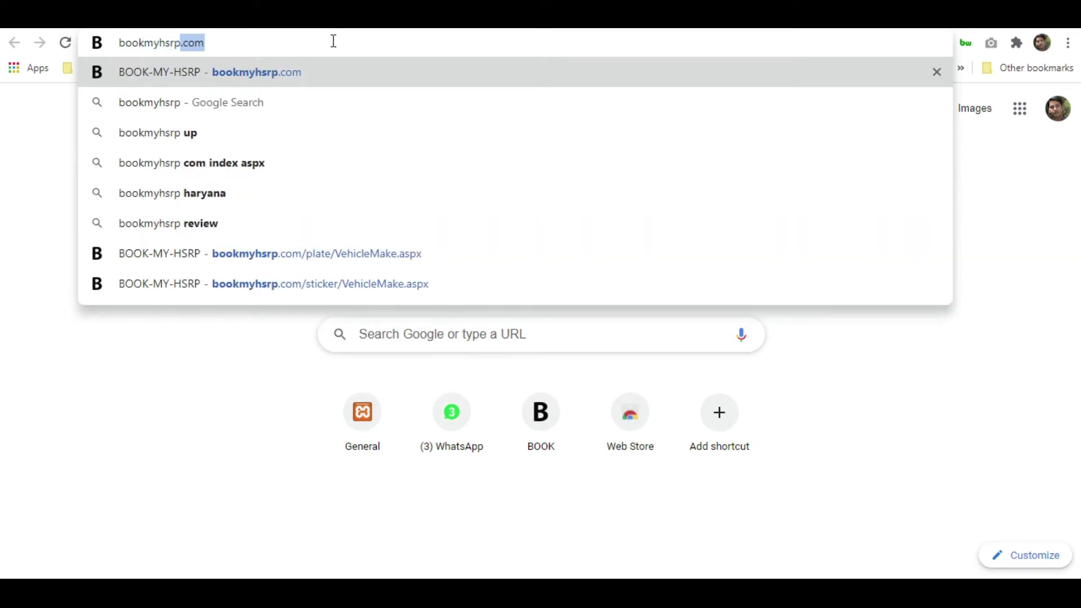
type(".com")
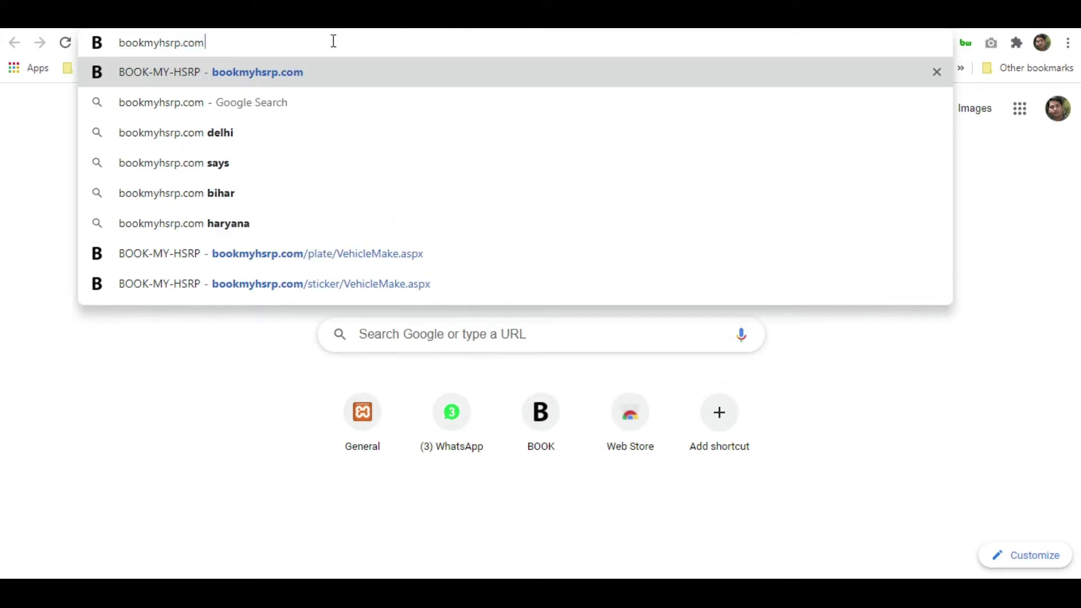
key("Return")
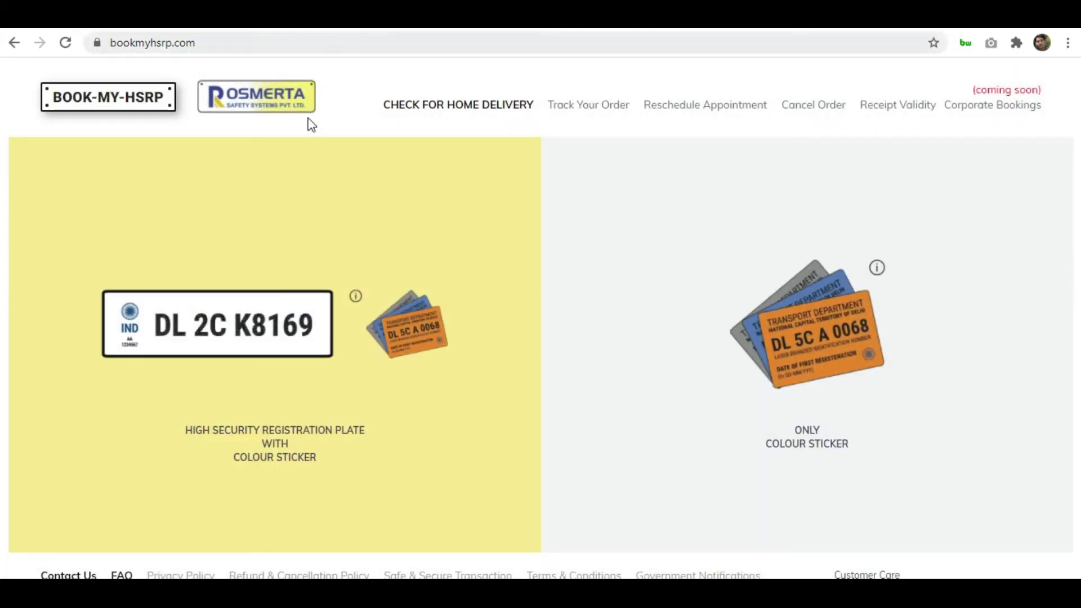
Start an HSRP plate with colour sticker booking for a four-wheeler
left_click(661, 320)
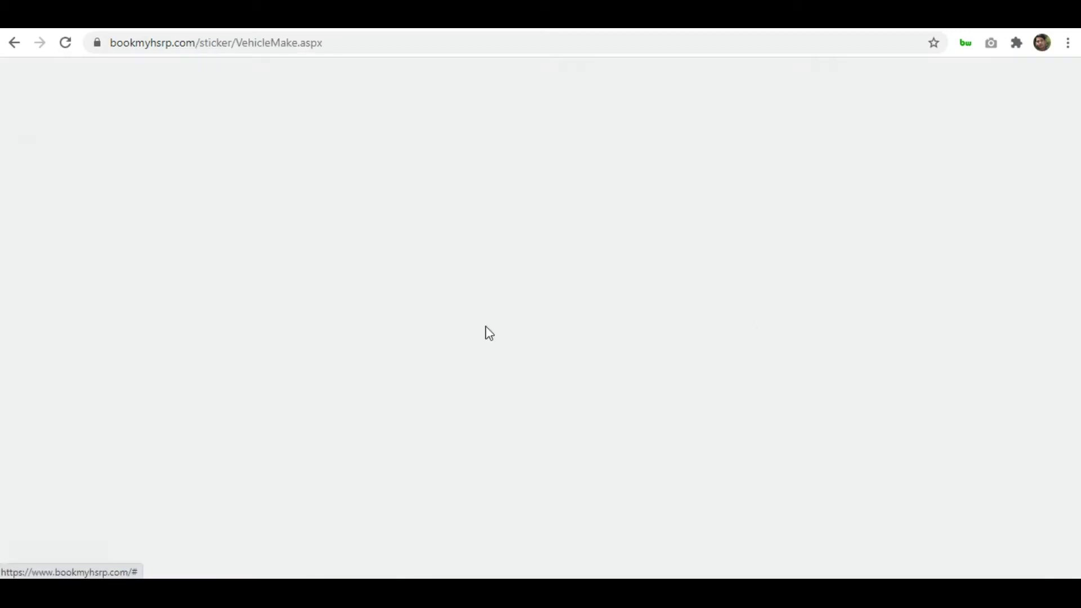
left_click(7, 48)
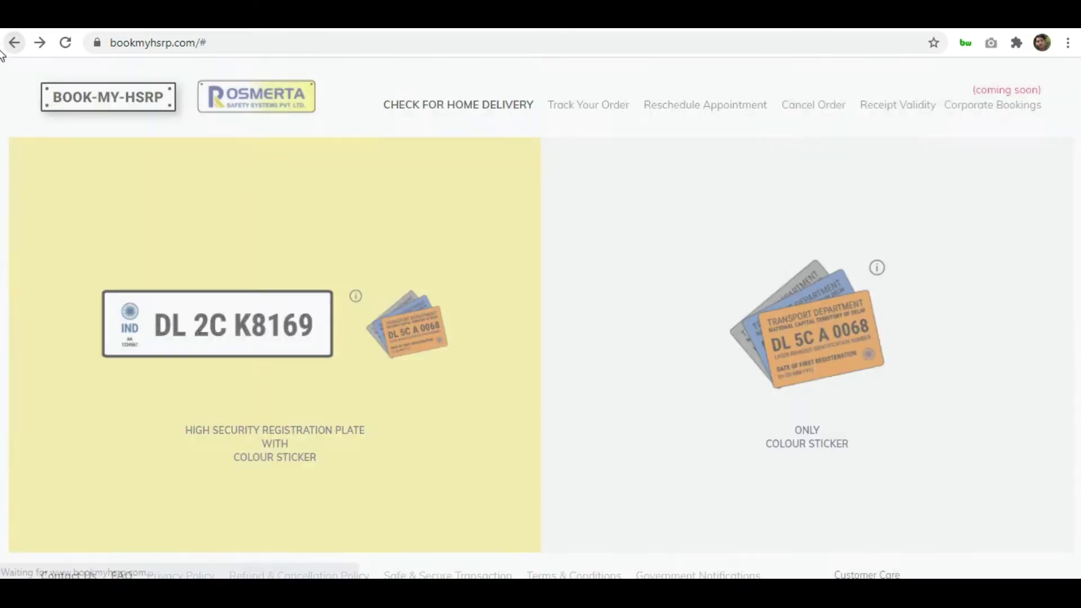
left_click(422, 298)
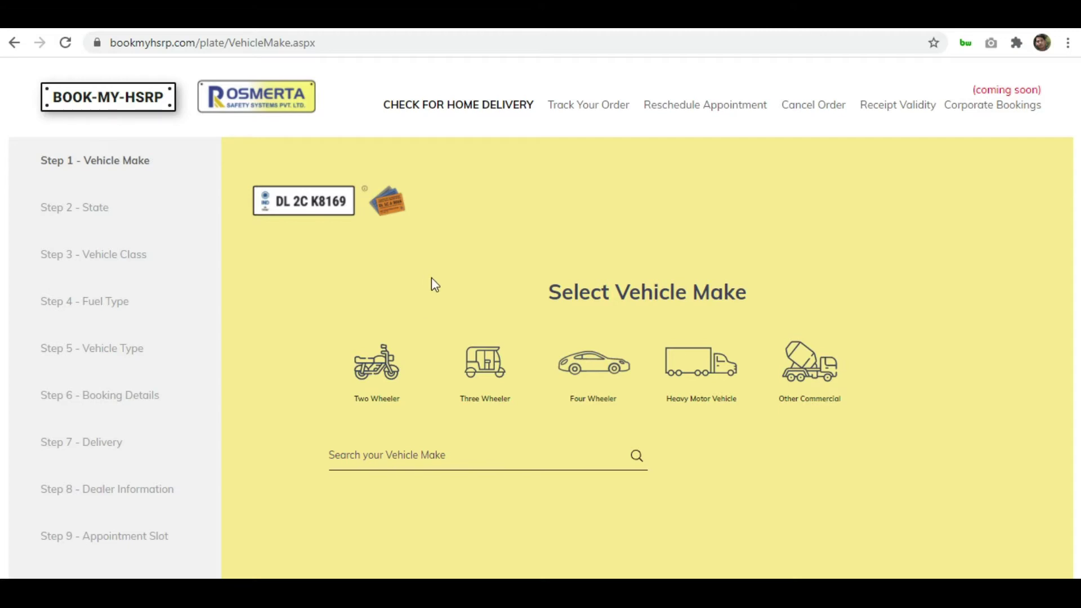
left_click(582, 374)
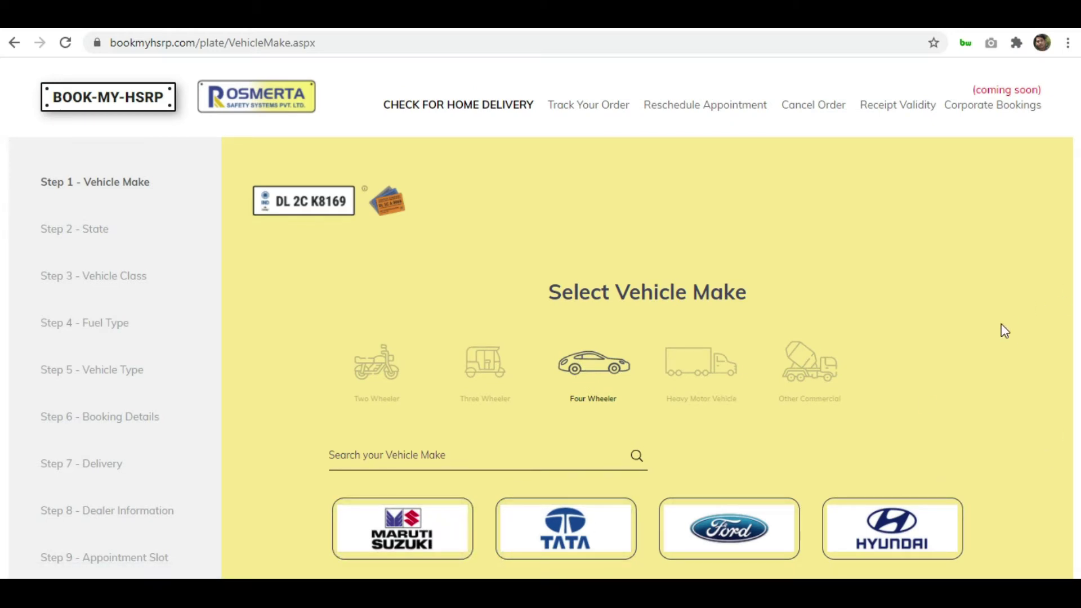
Browse the vehicle brand pages and pick Chevrolet as the make
scroll(1001, 324, "down", 3)
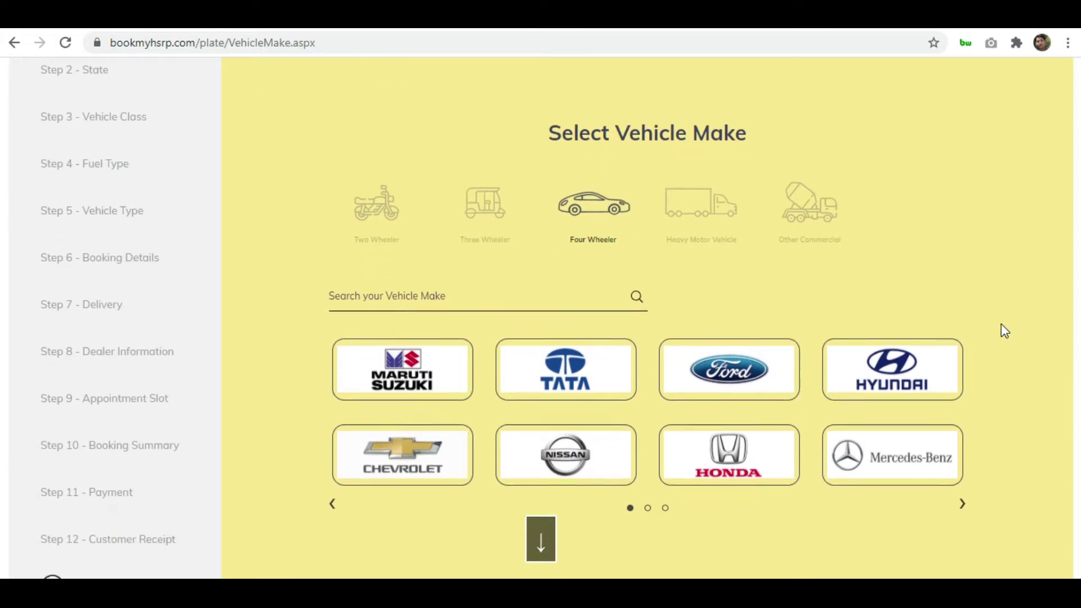
scroll(1001, 326, "down", 1)
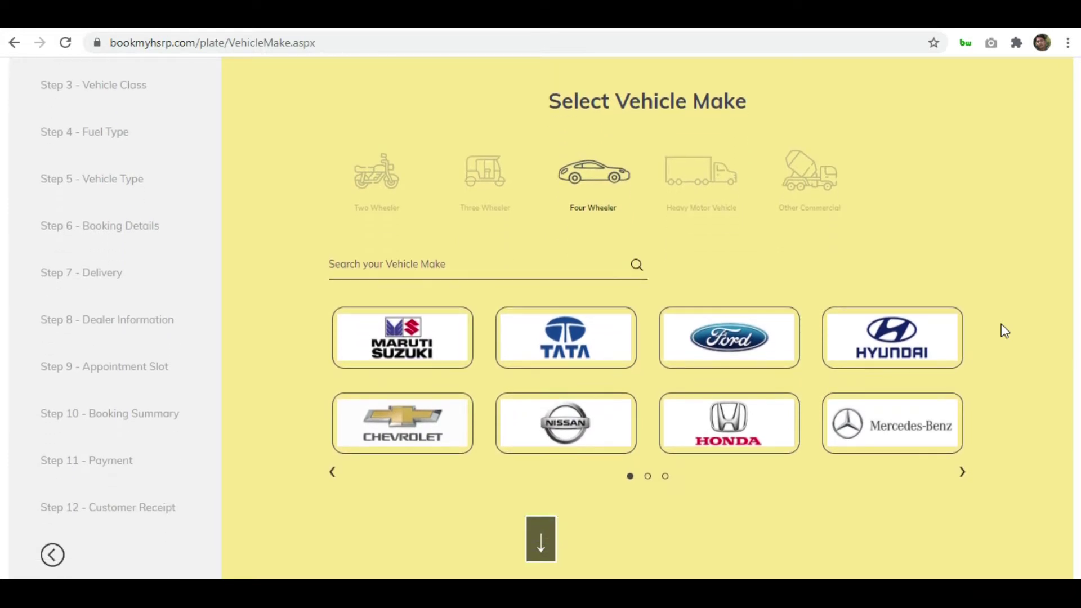
left_click(648, 477)
left_click(665, 477)
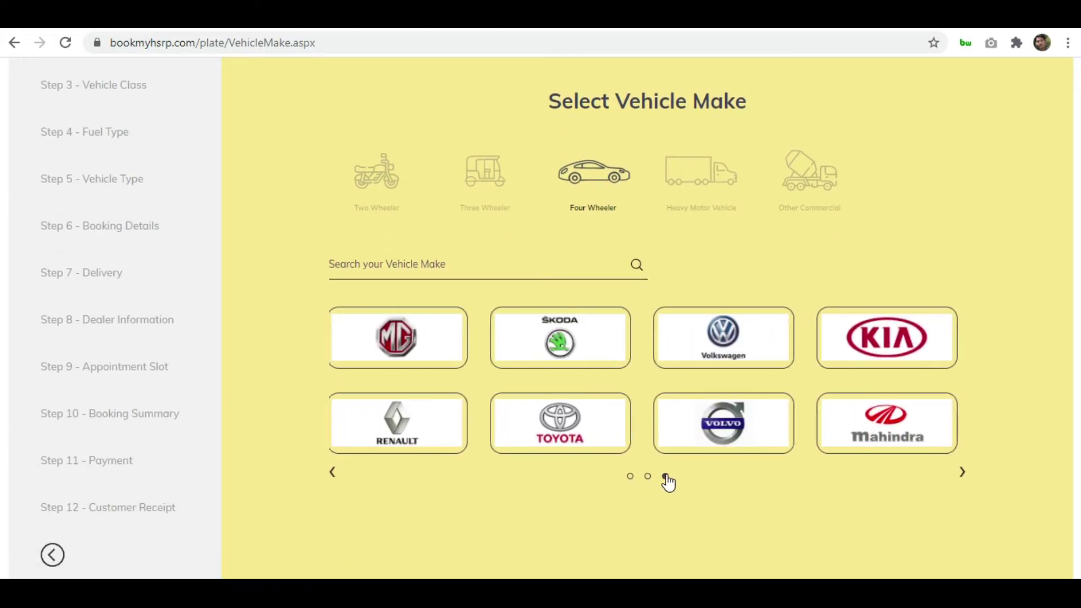
left_click(630, 477)
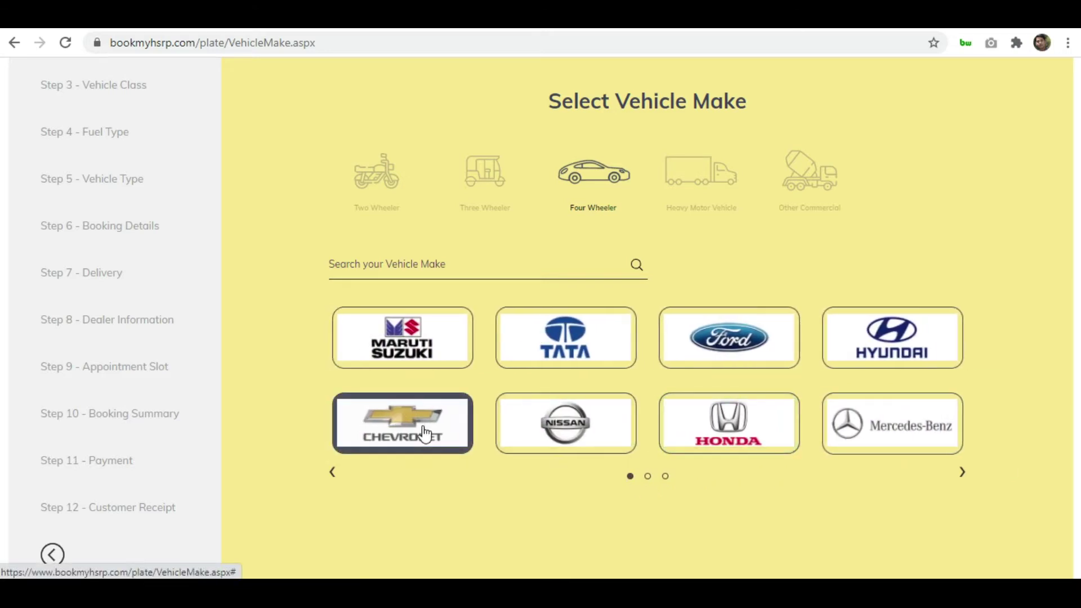
left_click(425, 435)
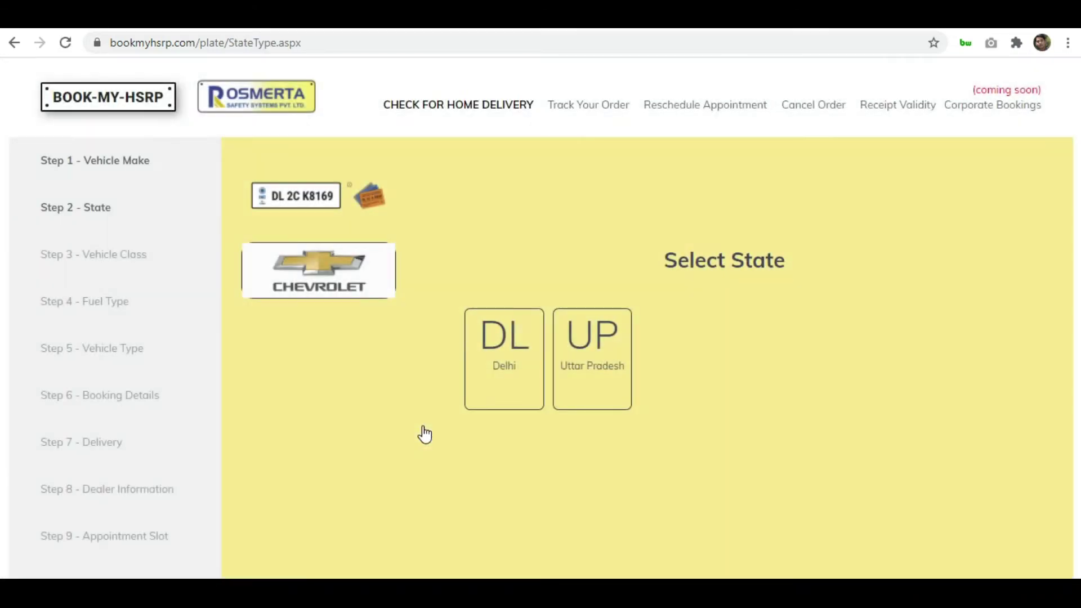
Choose Uttar Pradesh, private non-transport, Petrol and four-wheeler LMV, then continue to Booking Details
left_click(587, 352)
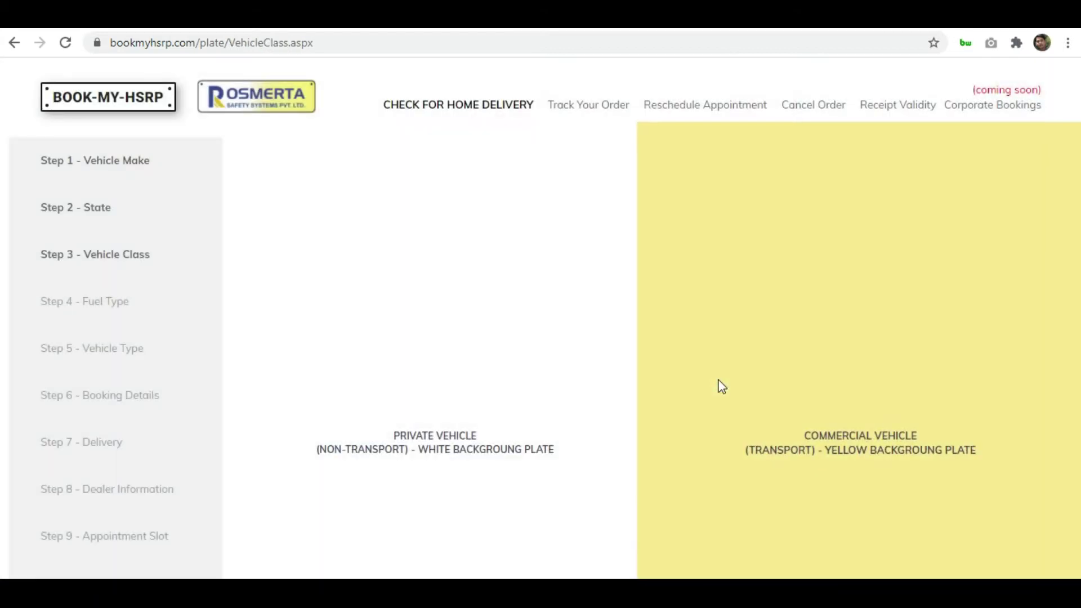
left_click(420, 388)
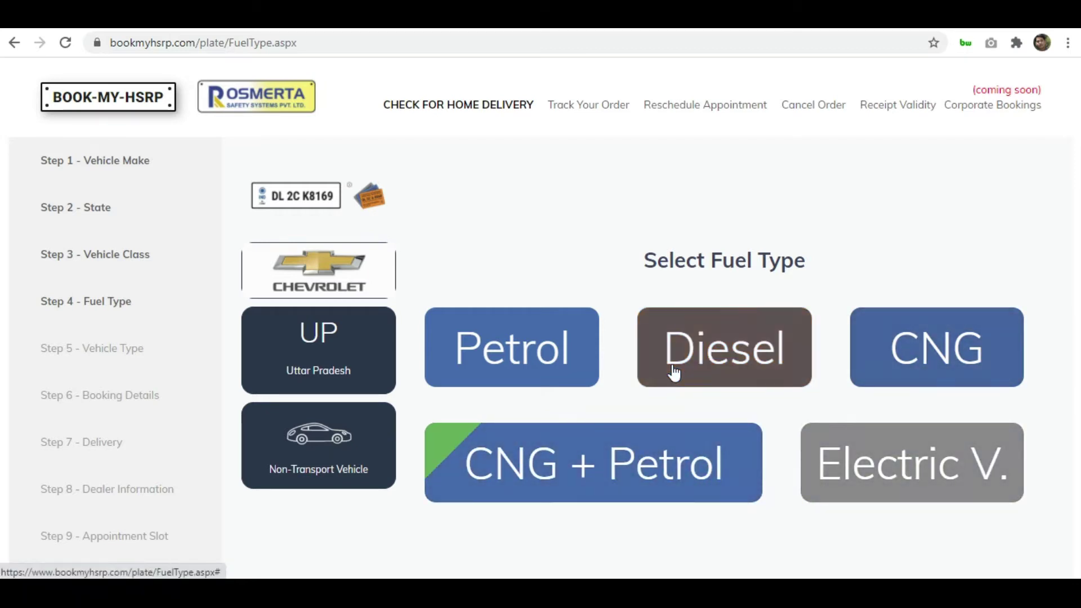
left_click(509, 372)
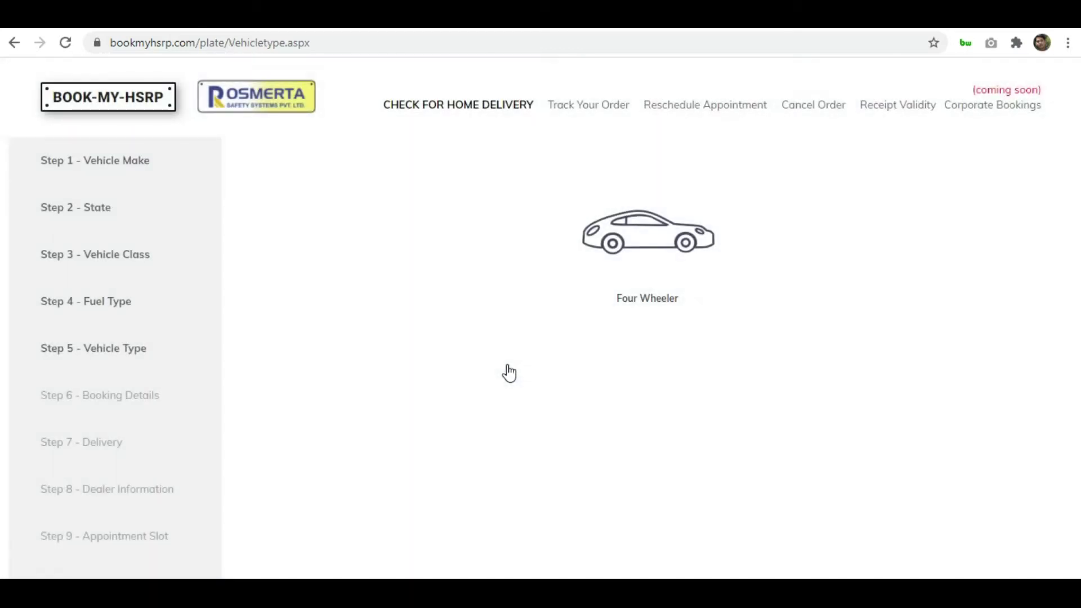
left_click(679, 256)
left_click(540, 231)
left_click(654, 285)
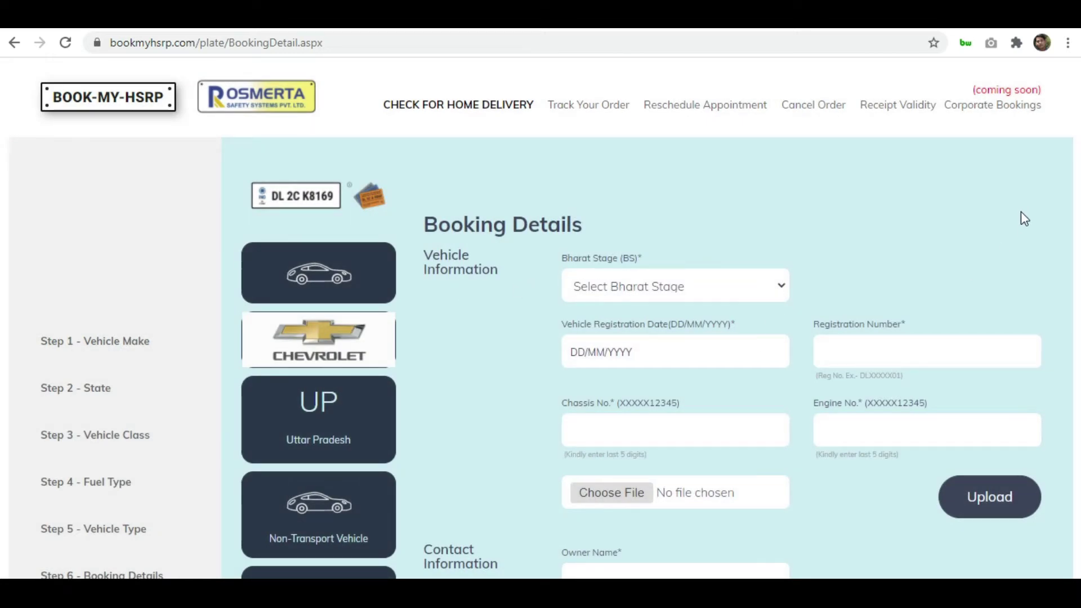
Set Bharat Stage to BS 4 and the registration date to 01/01/2010
scroll(1023, 218, "down", 10)
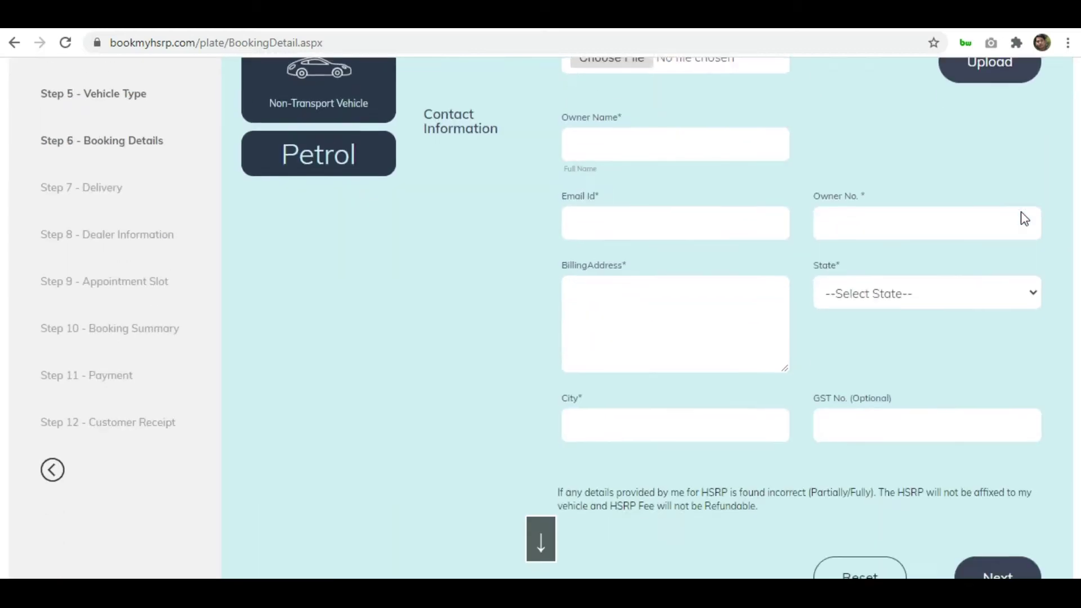
scroll(1023, 219, "up", 10)
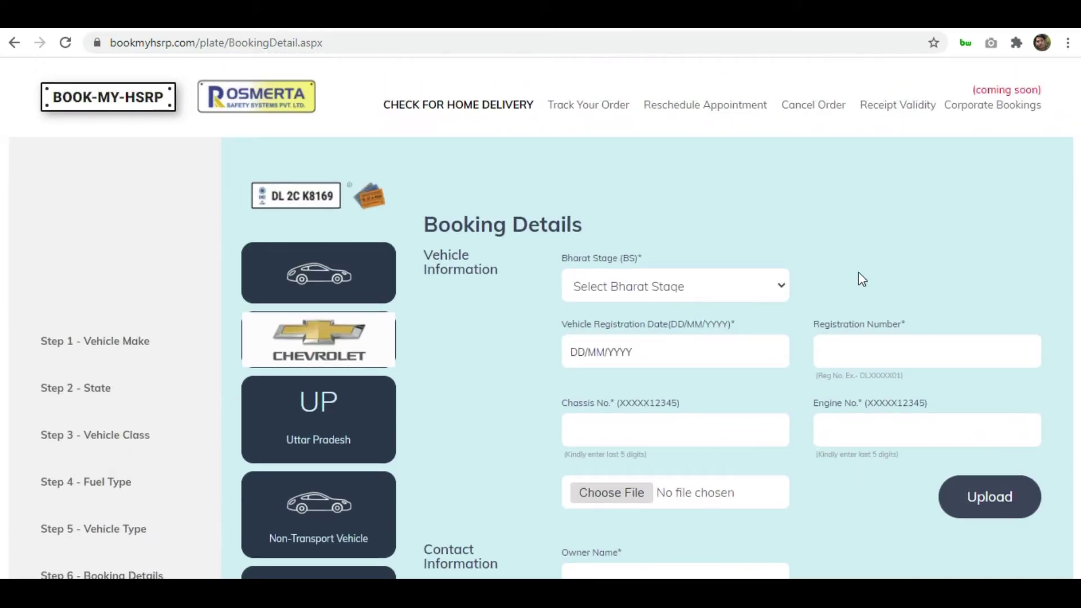
left_click(783, 291)
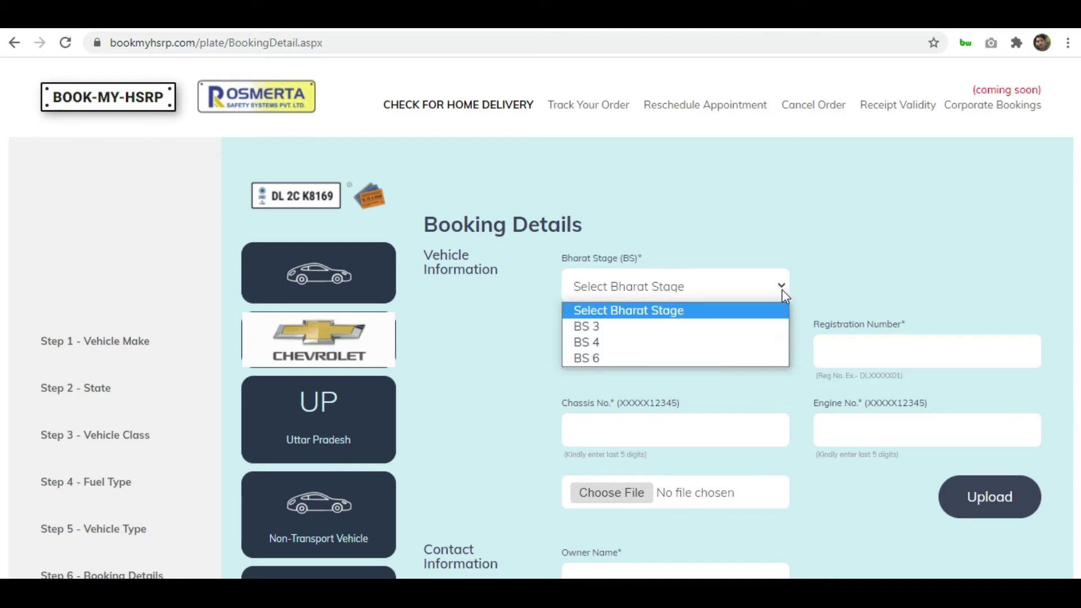
left_click(696, 341)
left_click(719, 353)
type("01/")
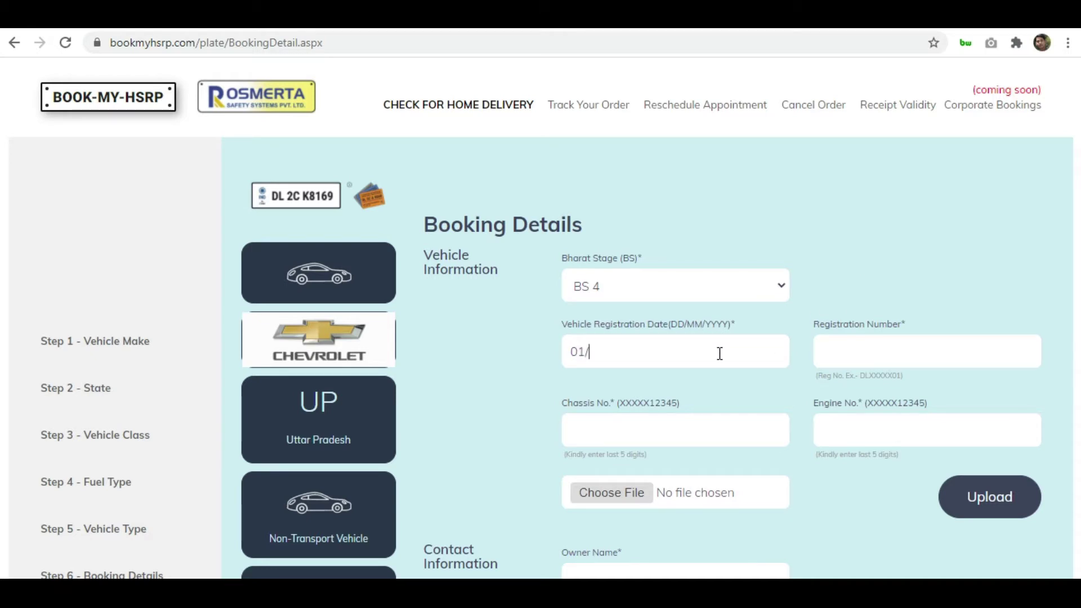
type("01/2010")
key("Tab")
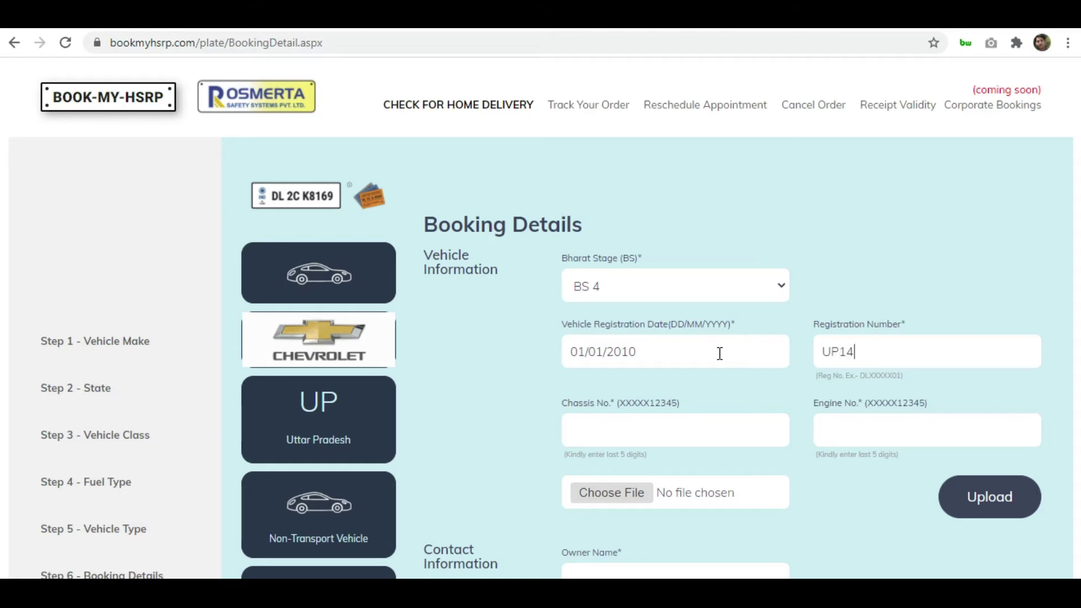
Enter the vehicle's registration number, chassis number and engine number
key("Tab")
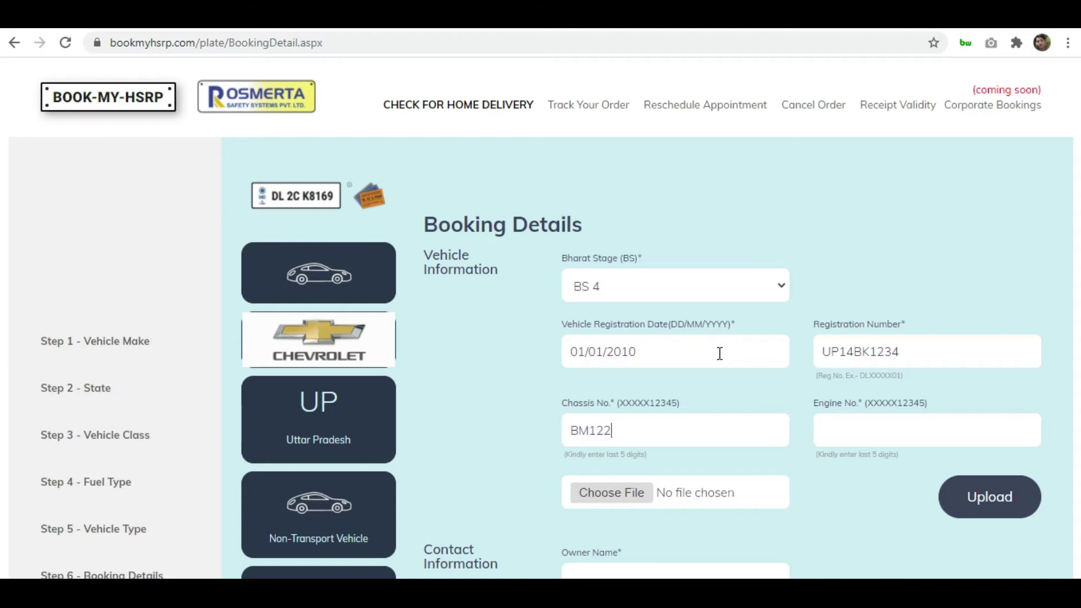
key("Tab")
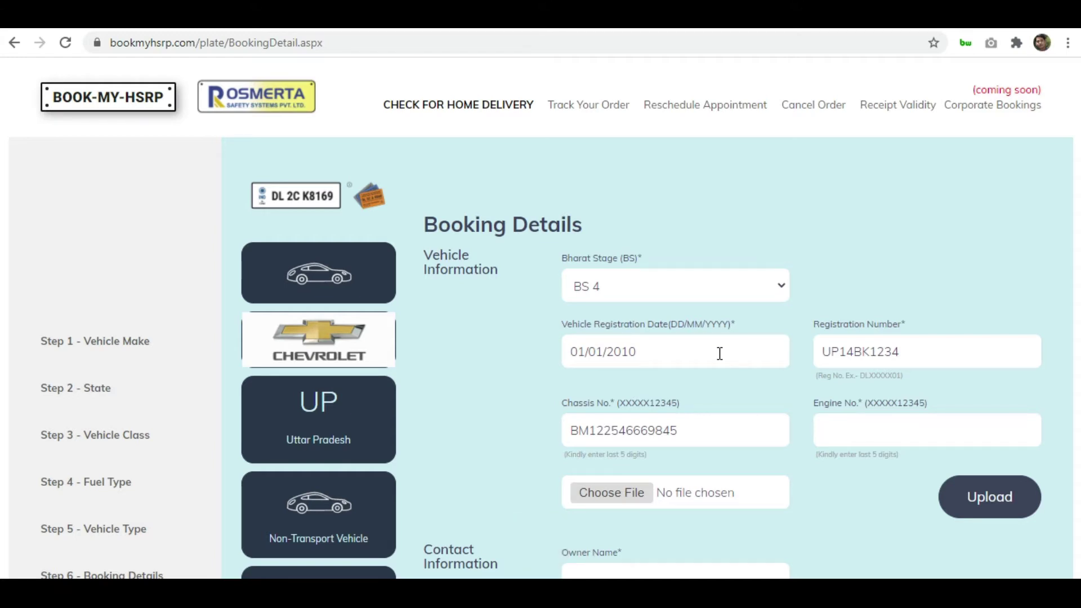
key("Tab")
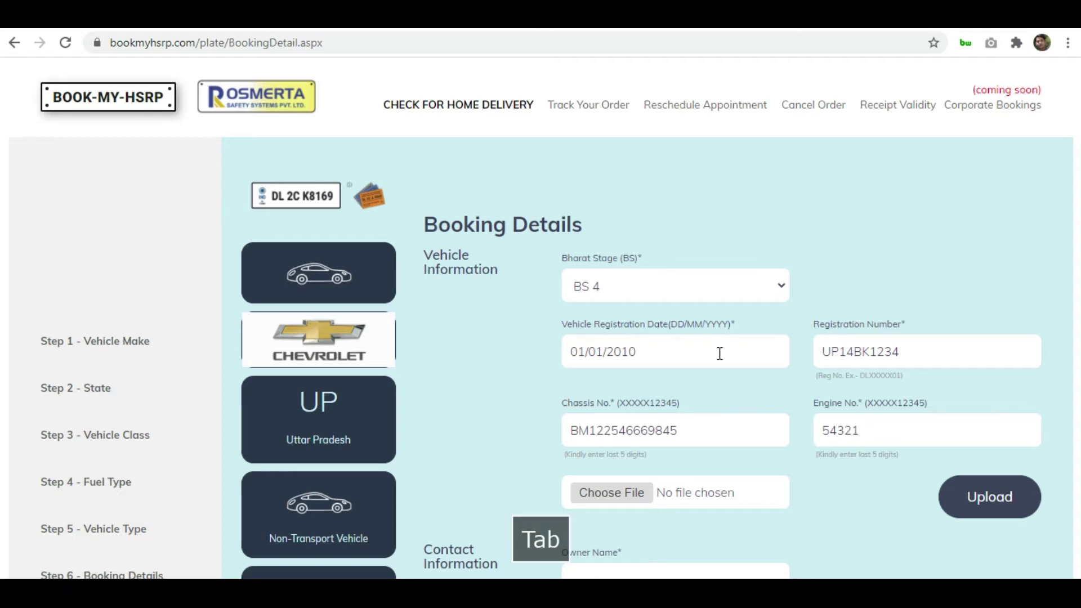
Attach the second scanned image from Desktop > RC (d47e3133...d5534.jpg) as the registration document
left_click(646, 500)
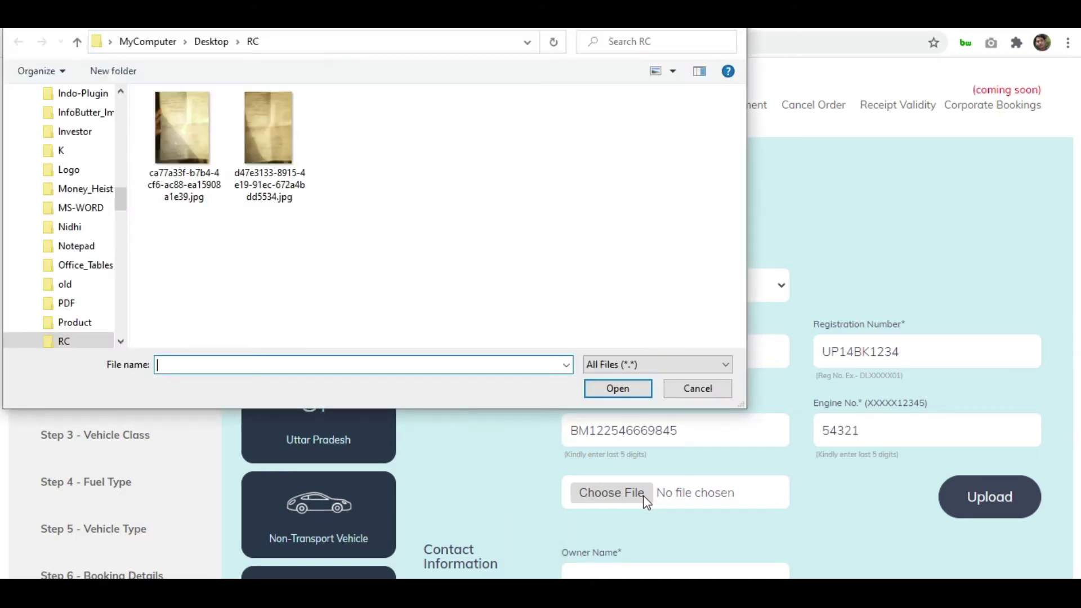
left_click(269, 149)
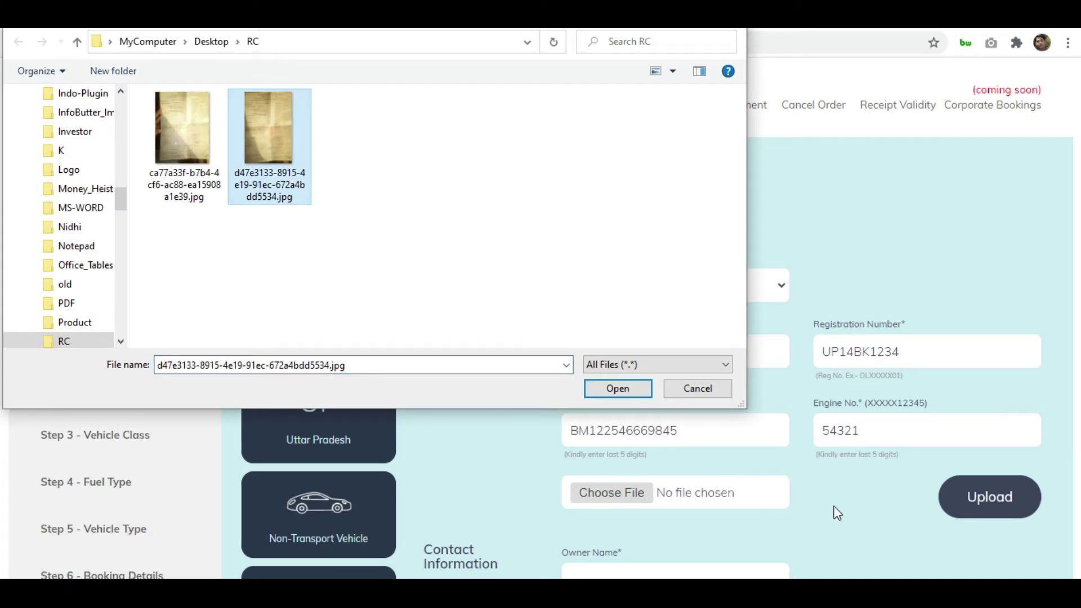
left_click(613, 393)
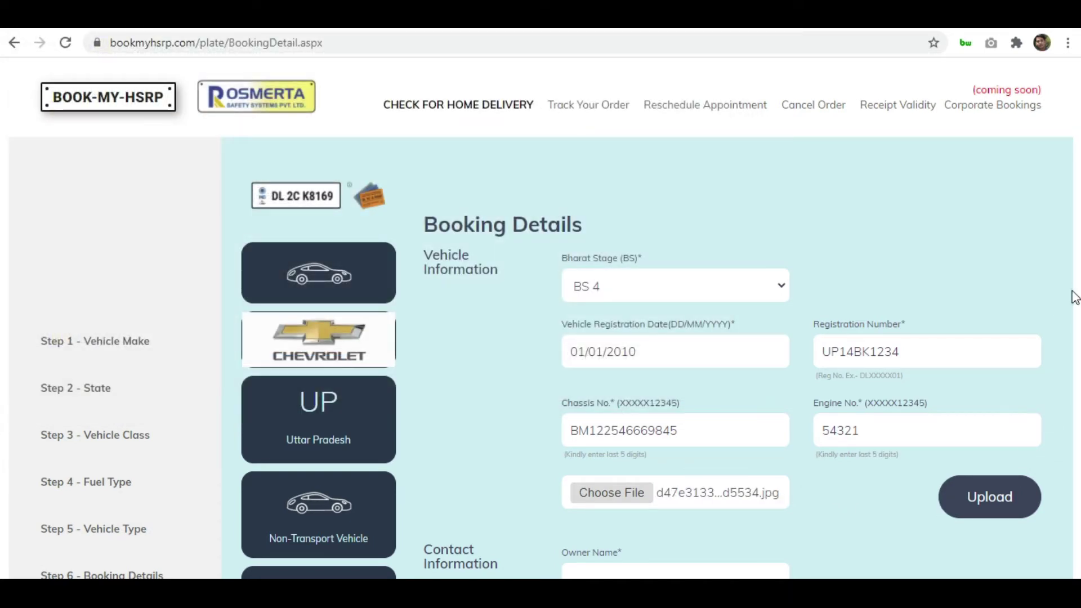
Fill in the owner's name, e-mail address and phone number
scroll(1041, 245, "down", 5)
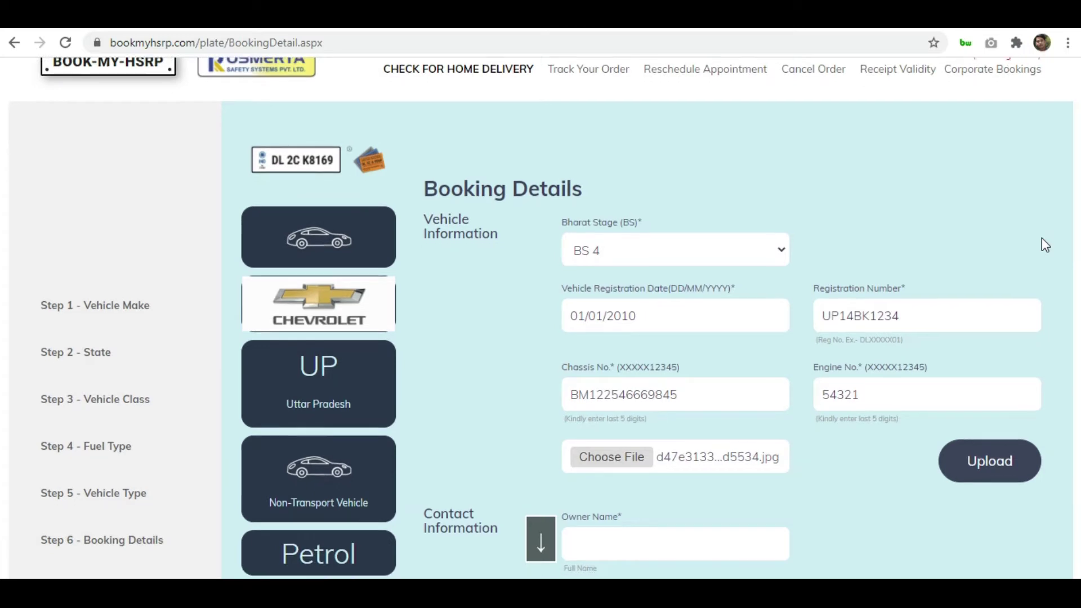
left_click(744, 291)
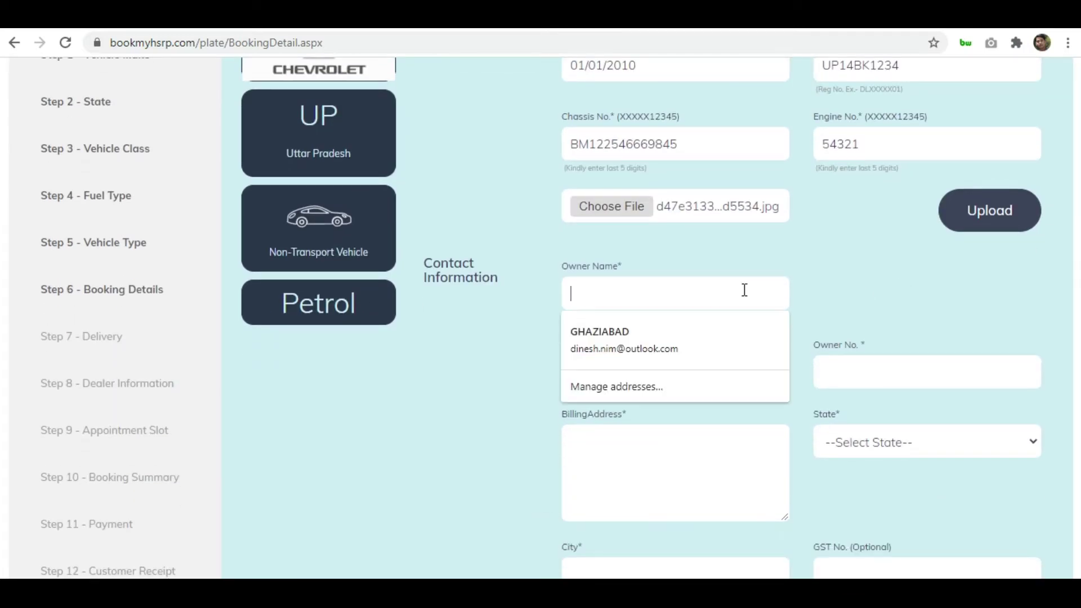
type("RA")
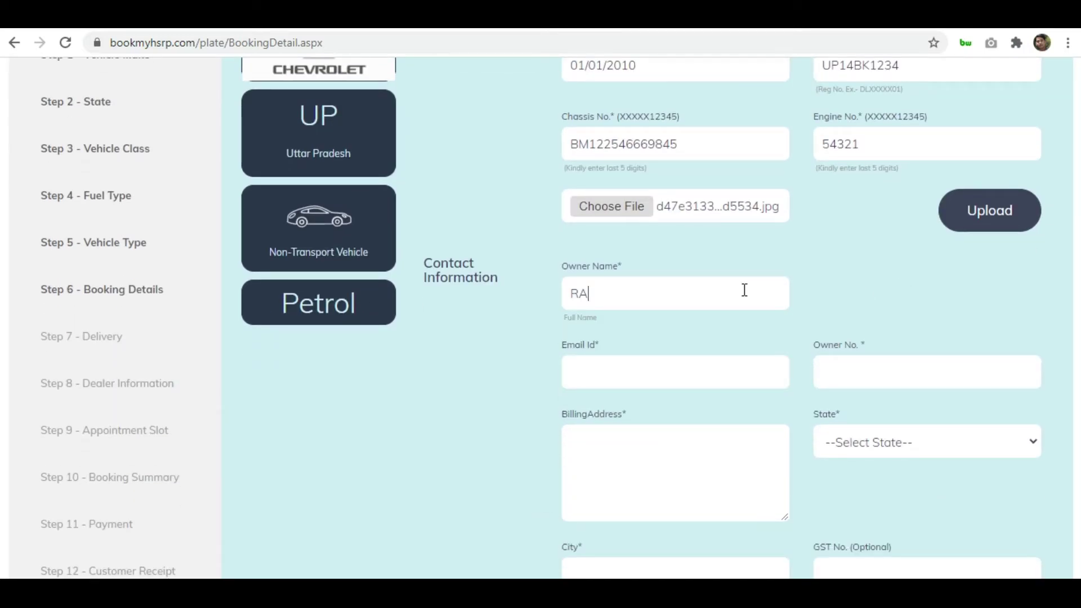
type("MESH")
key("Tab")
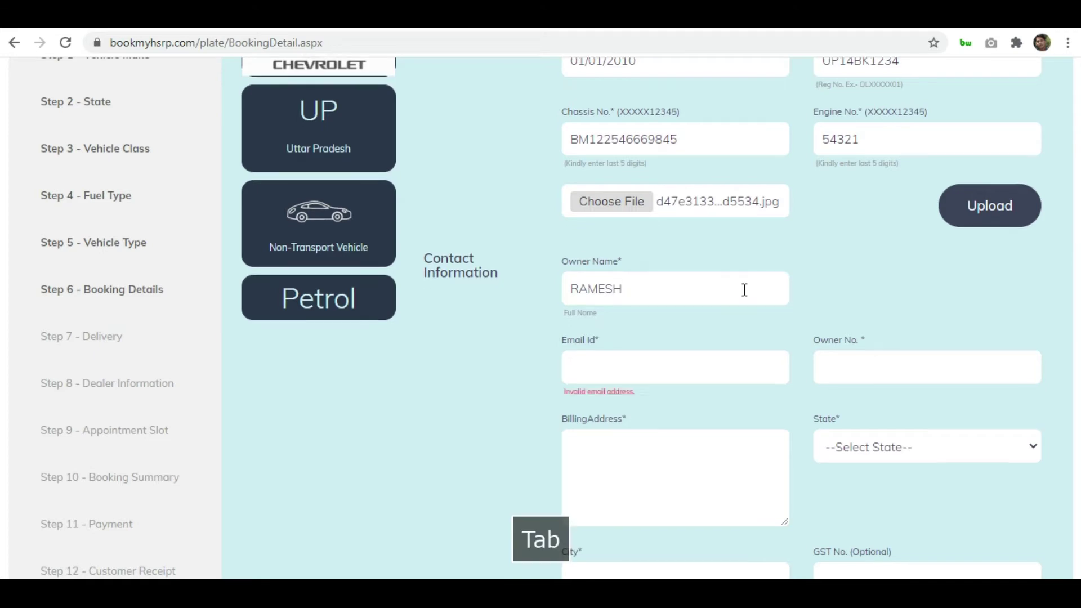
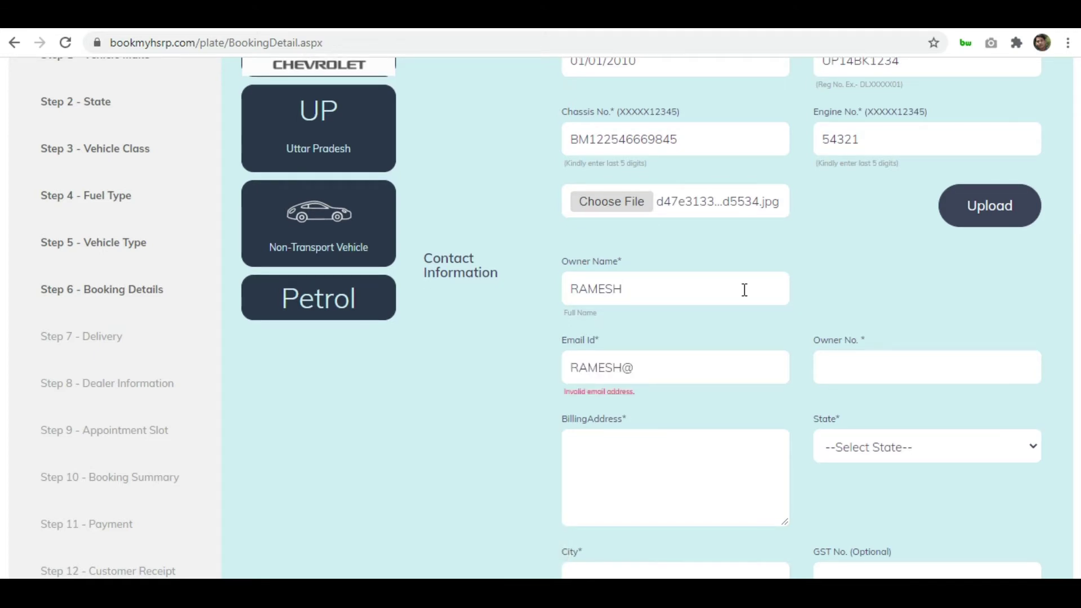
key("ctrl+a")
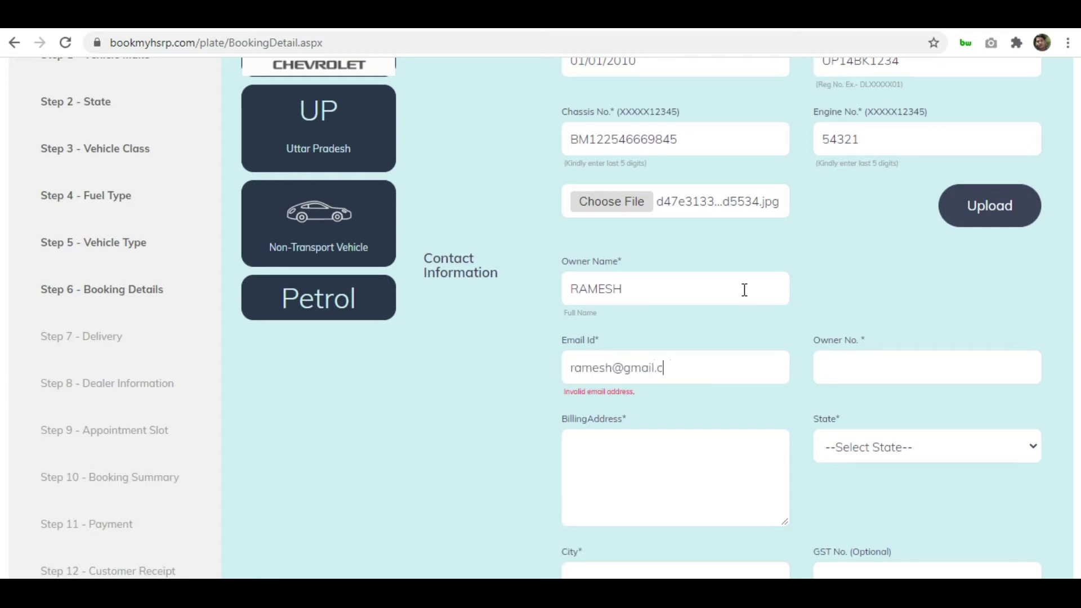
key("Tab")
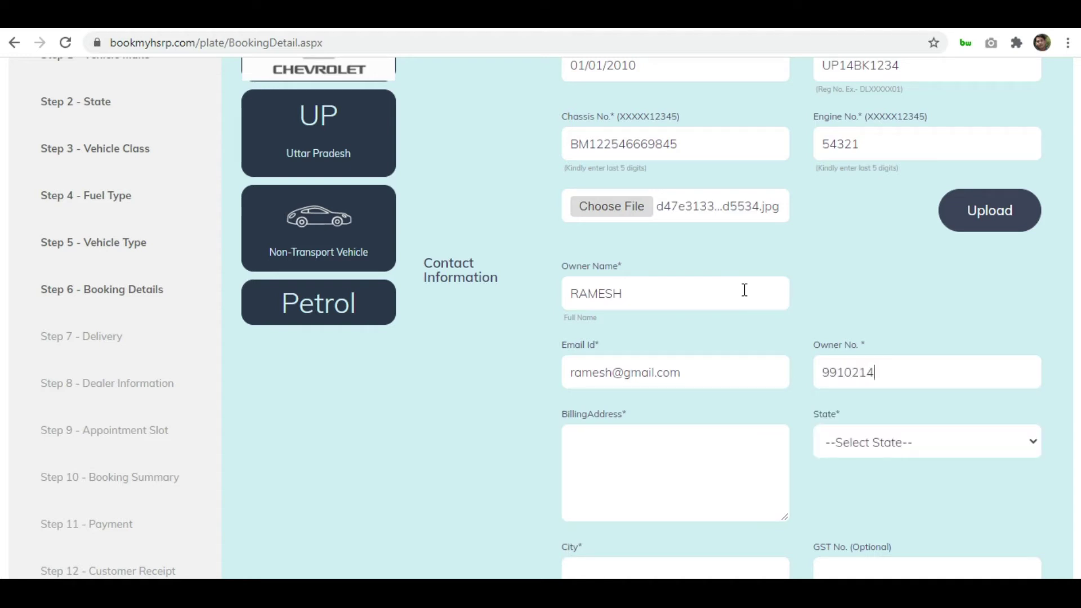
key("Tab")
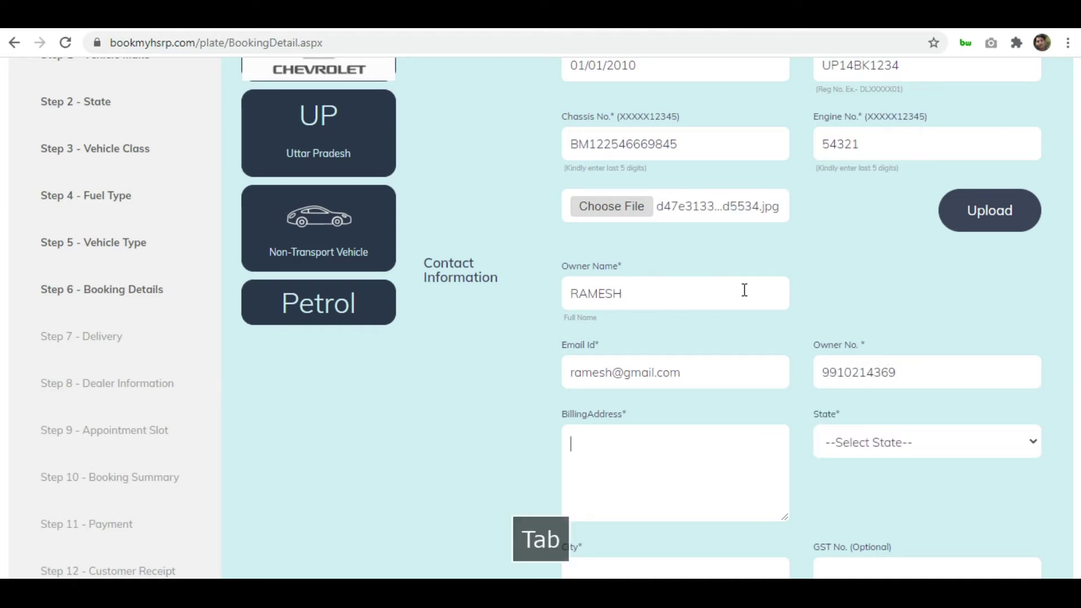
Set the billing state to Uttar Pradesh and the city to NOIDA
left_click(1003, 446)
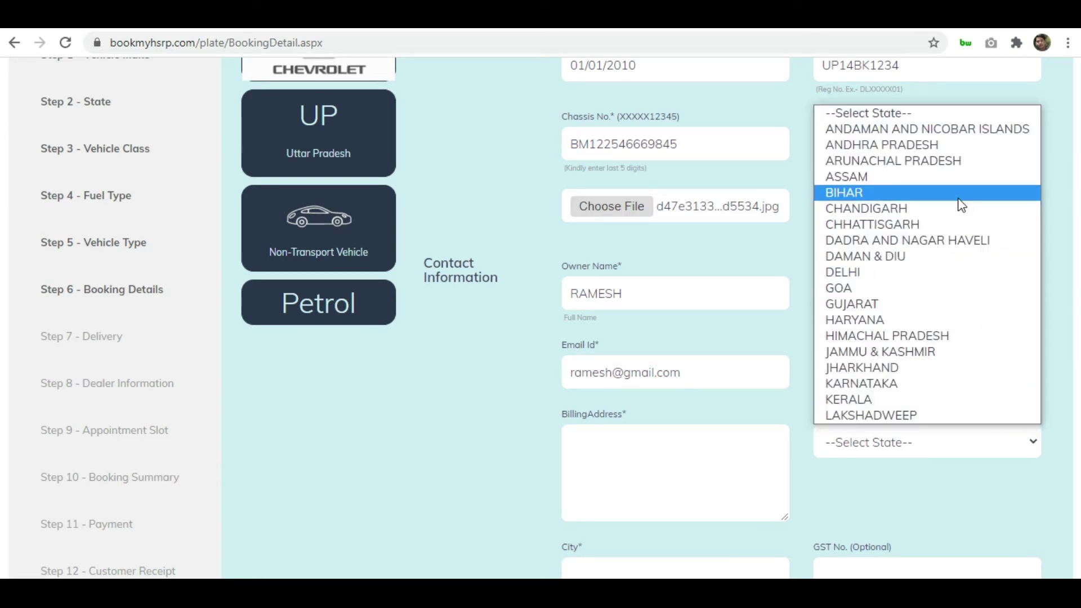
key("u")
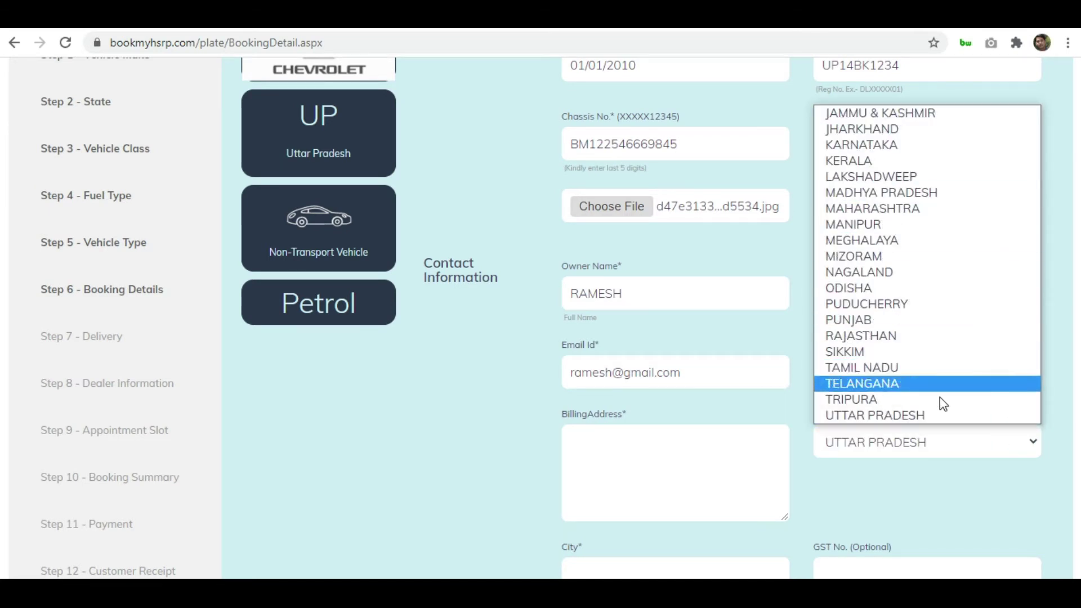
left_click(936, 415)
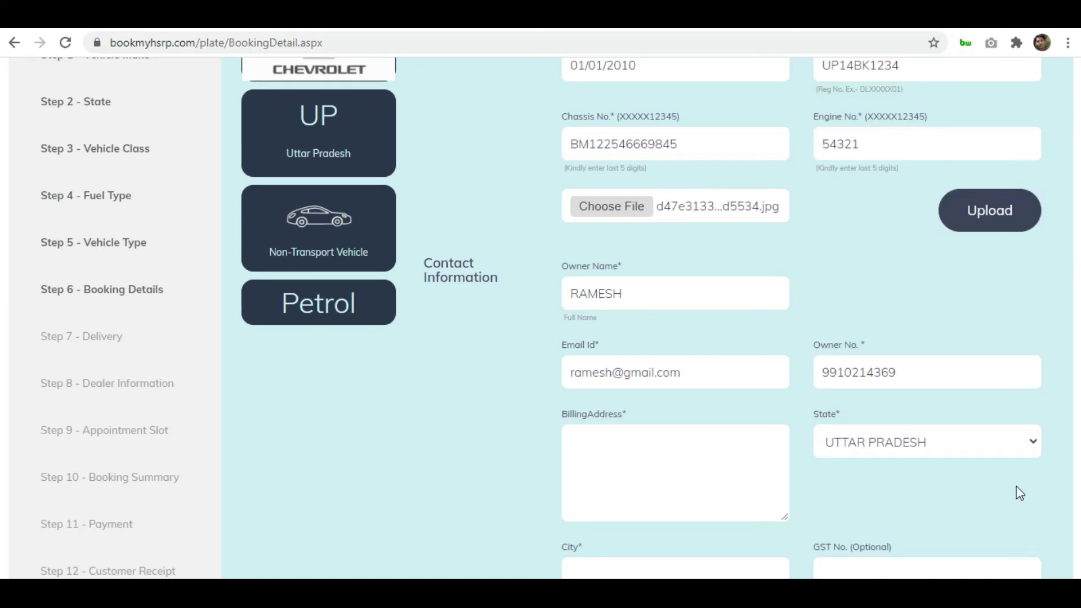
scroll(1016, 493, "down", 2)
left_click(760, 481)
type("NOIDA")
key("Tab")
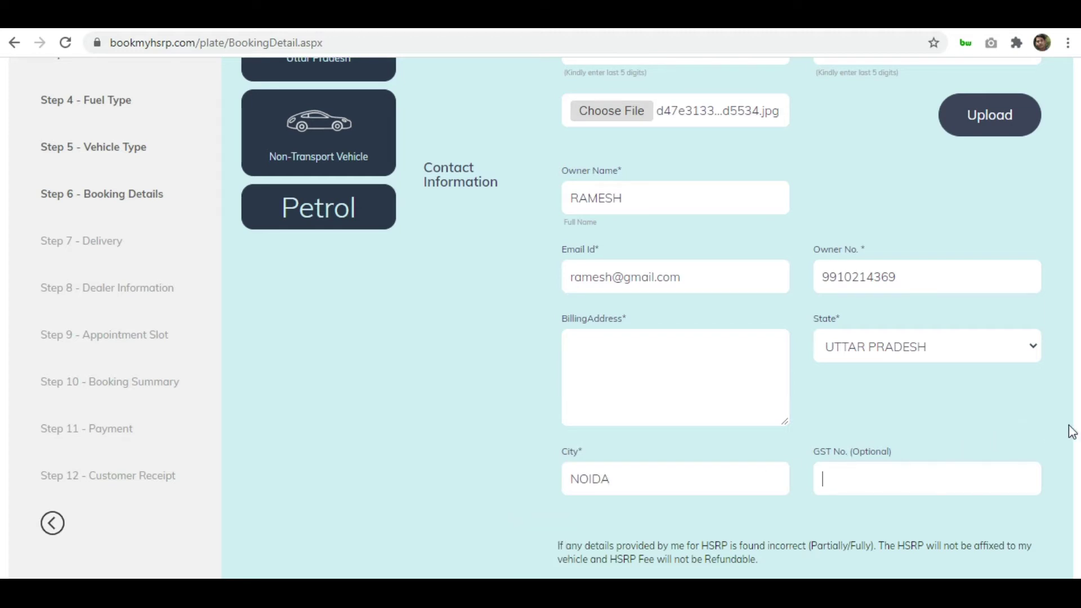
scroll(1057, 438, "down", 3)
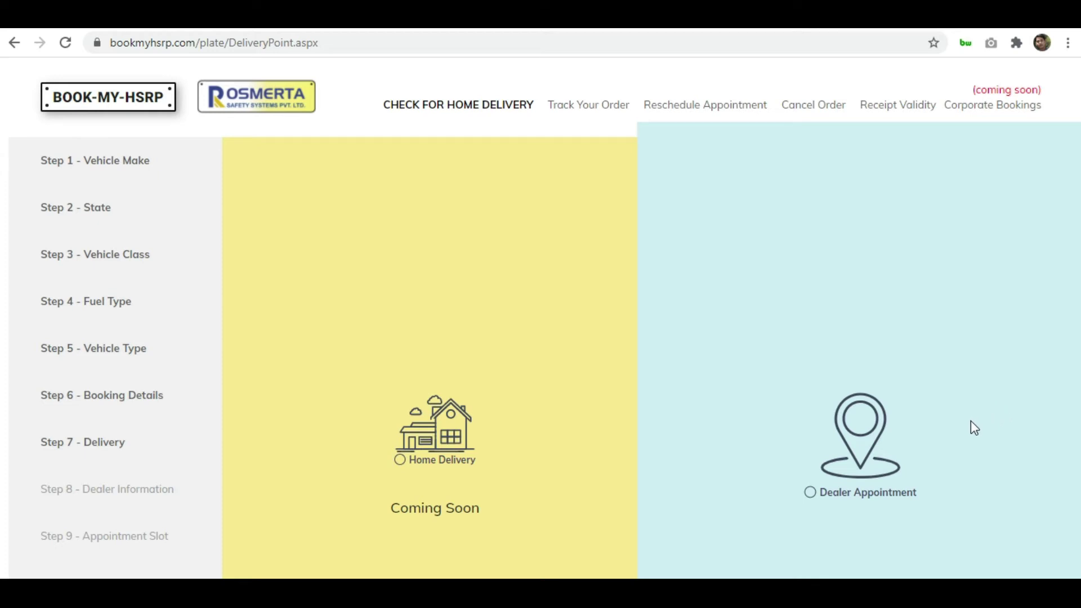
Choose Dealer Appointment and search dealers by pincode, narrowing it to 2010 to list Shiva Motors (Sahibabad)
left_click(799, 494)
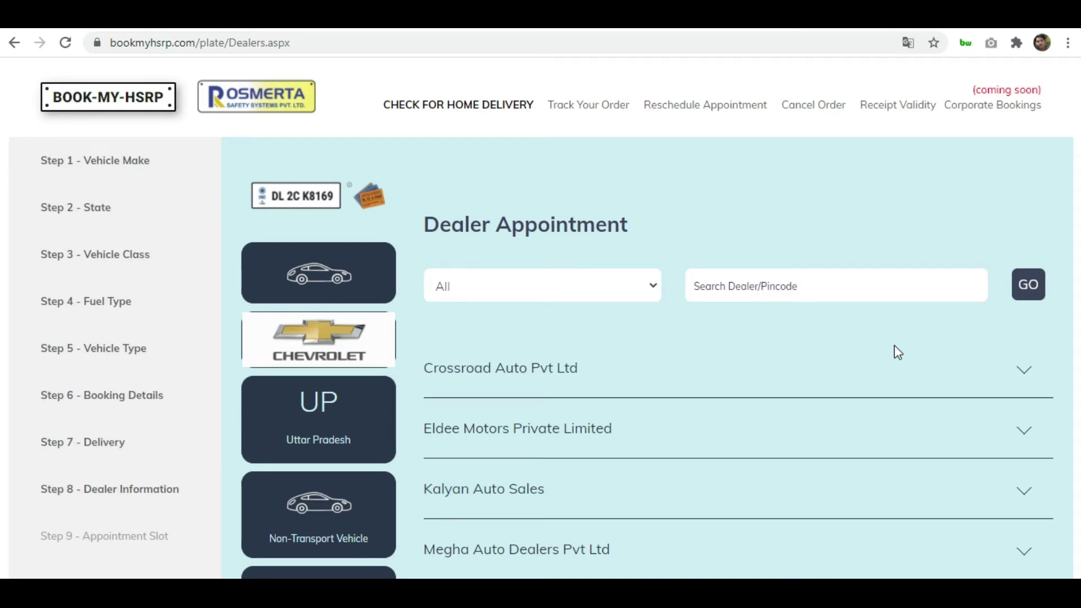
left_click(860, 289)
type("2")
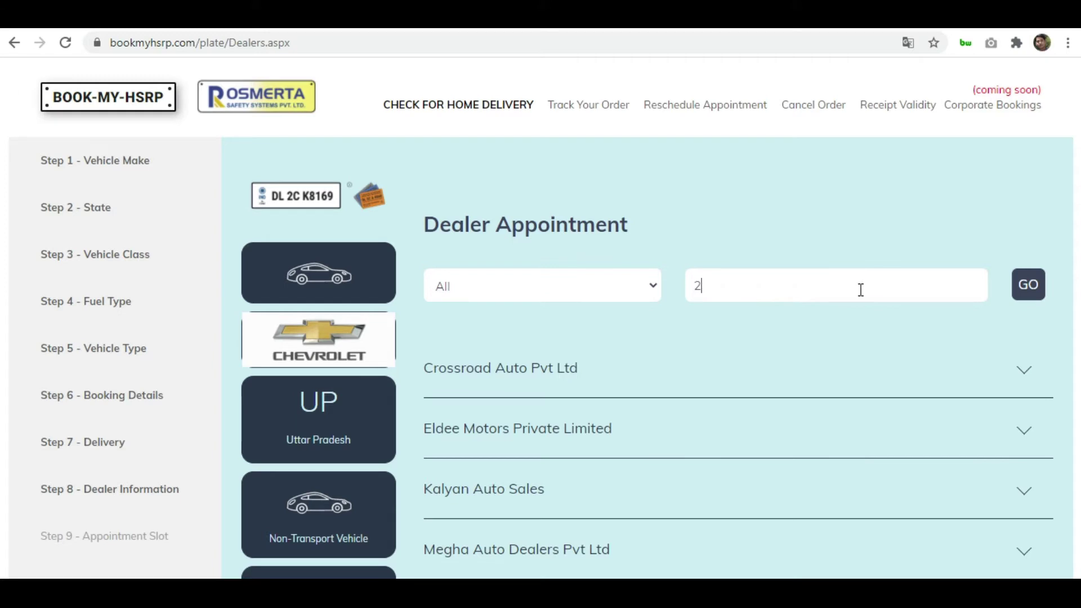
type("01001")
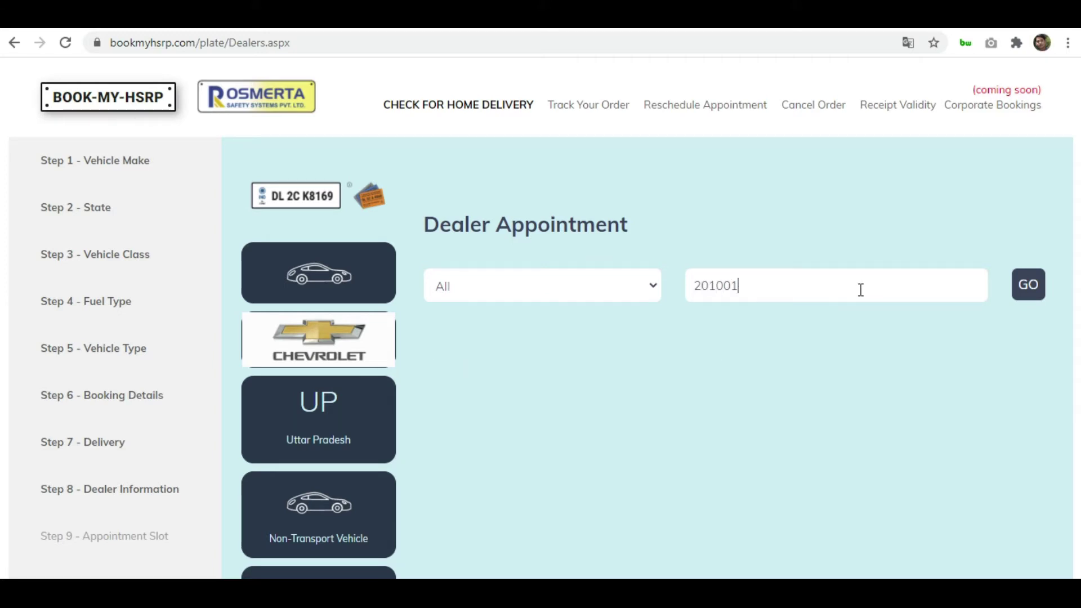
key("BackSpace")
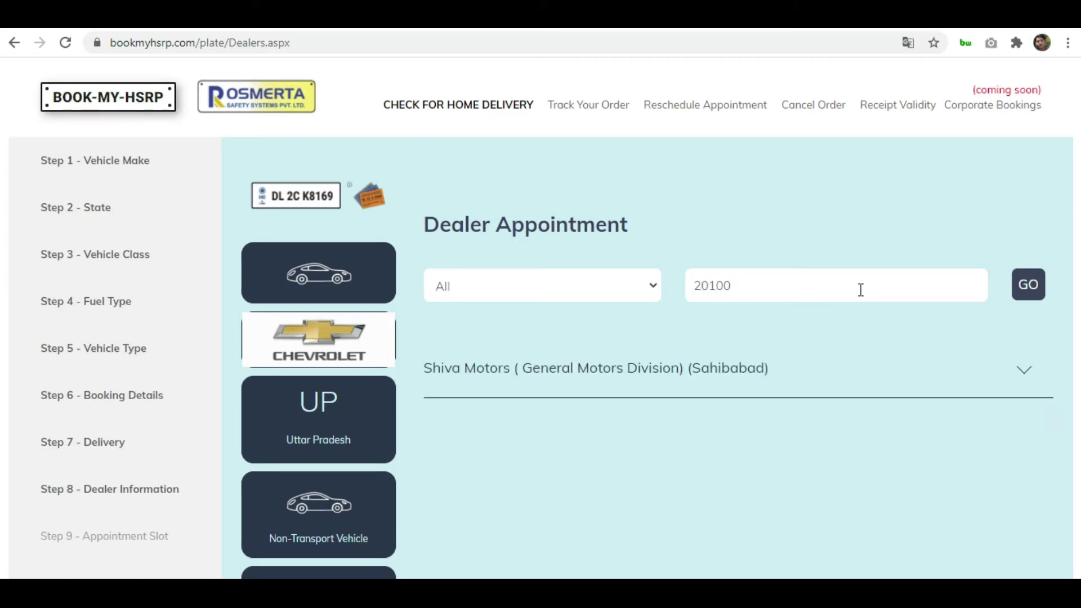
type("9")
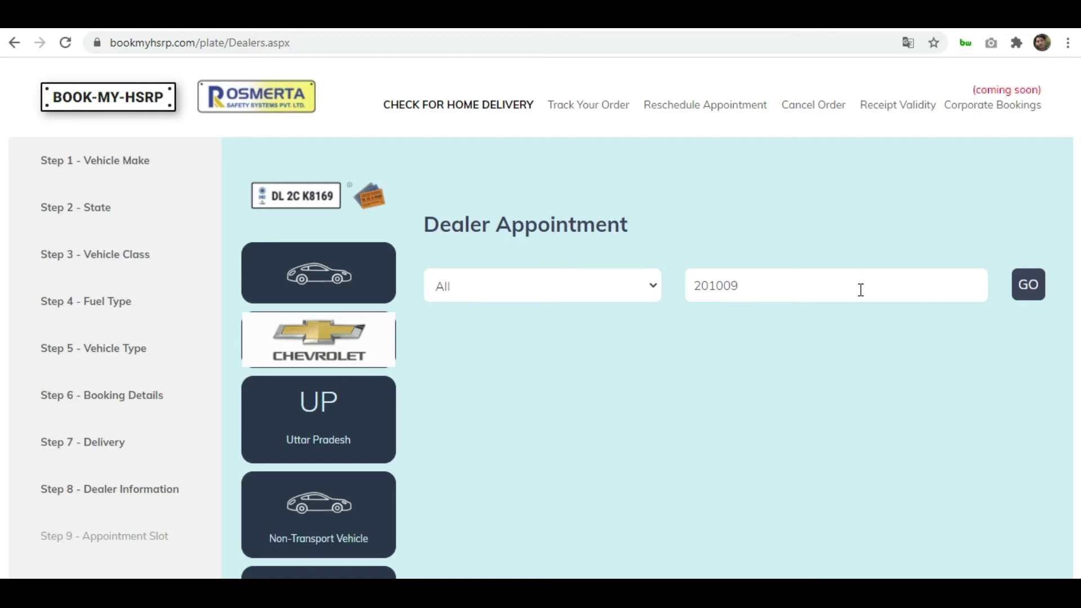
key("BackSpace")
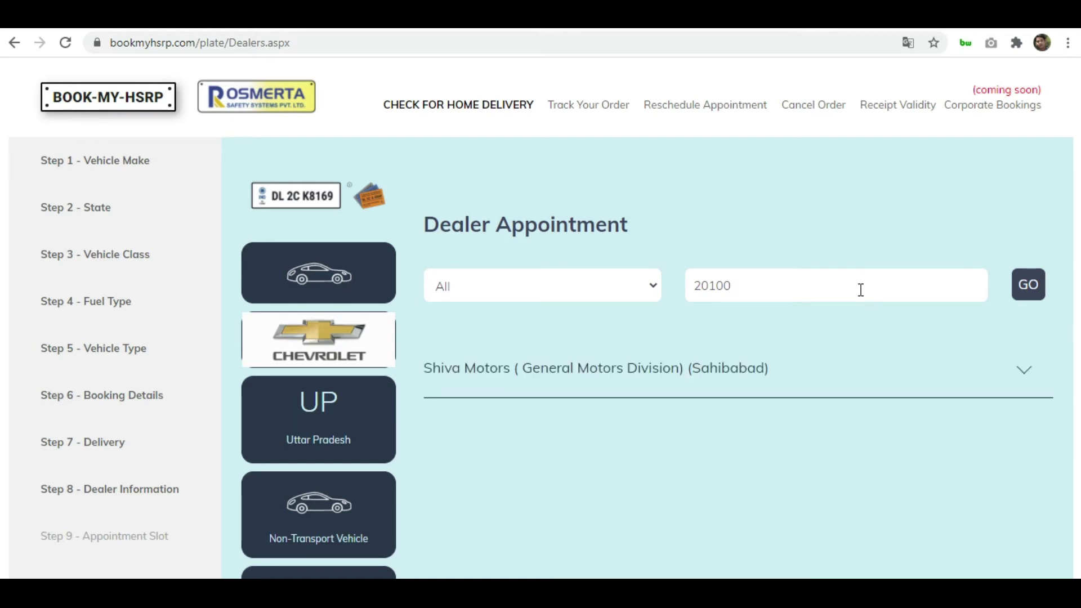
key("BackSpace")
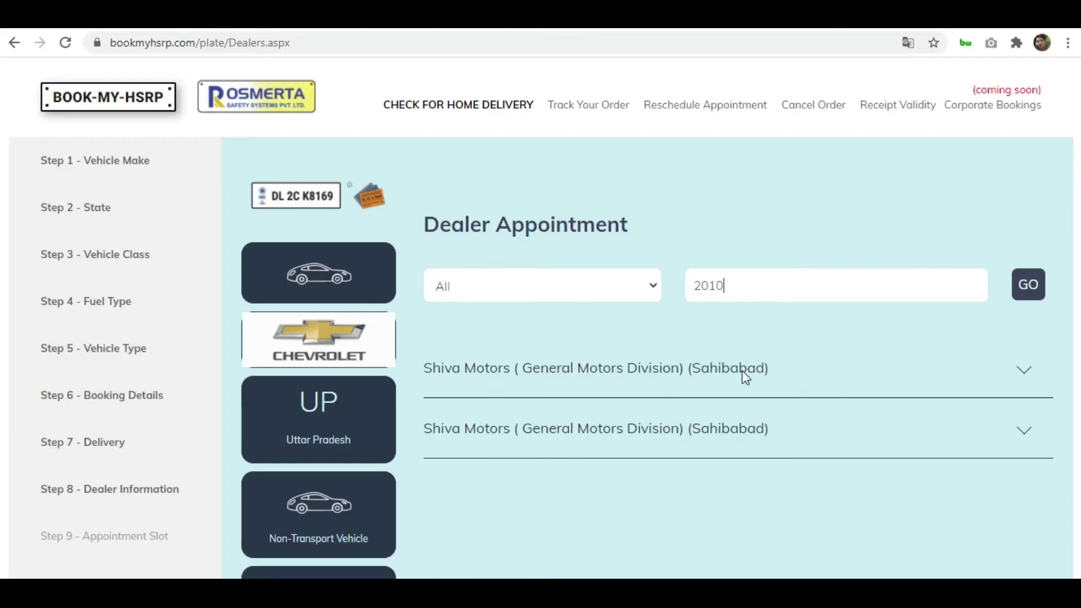
Expand the Shiva Motors dealer's details and shorten the pincode search to 201
left_click(742, 370)
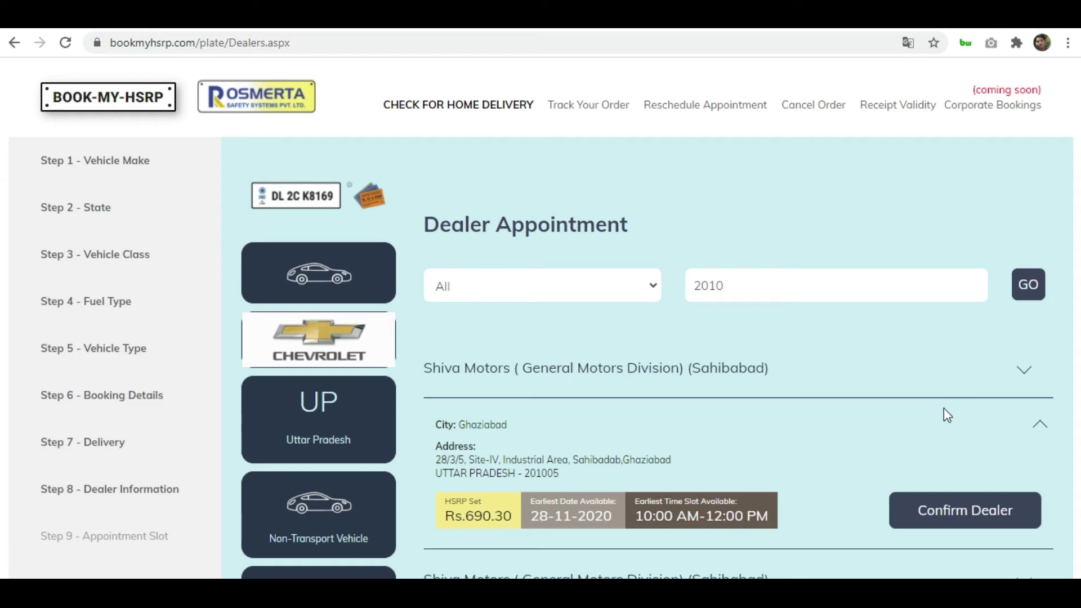
scroll(967, 443, "down", 3)
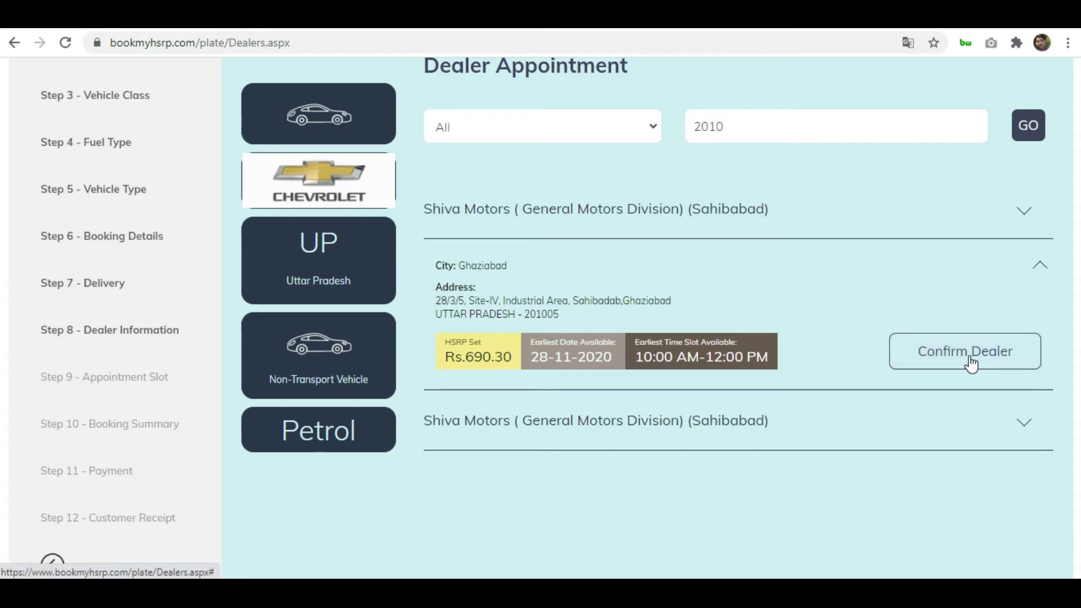
left_click(751, 122)
key("BackSpace")
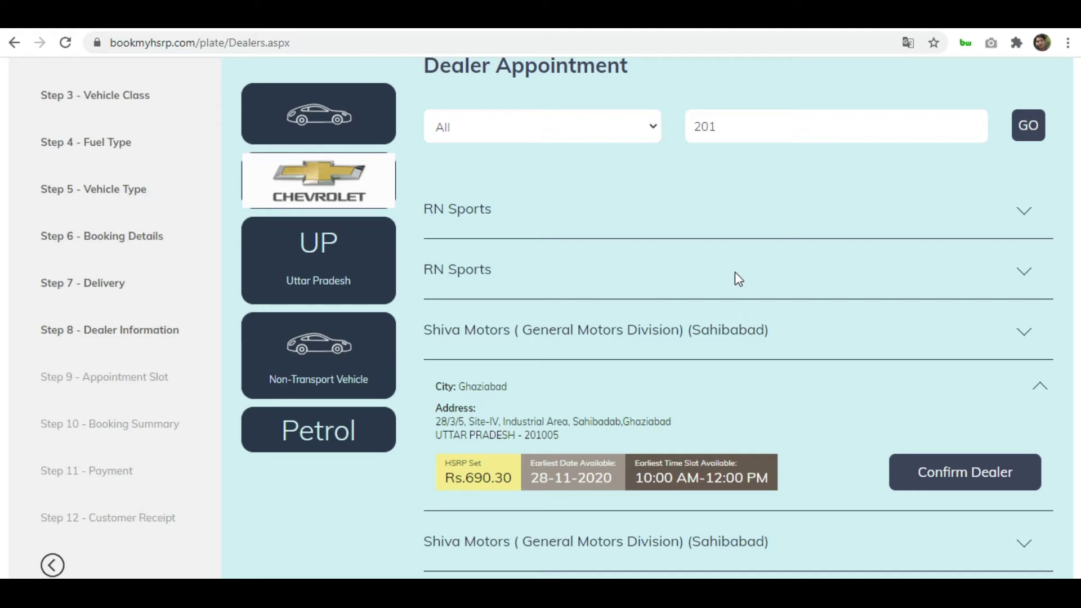
Expand both RN Sports Noida dealers to see their Rs.690.30 price and 28-11-2020 availability
left_click(1024, 276)
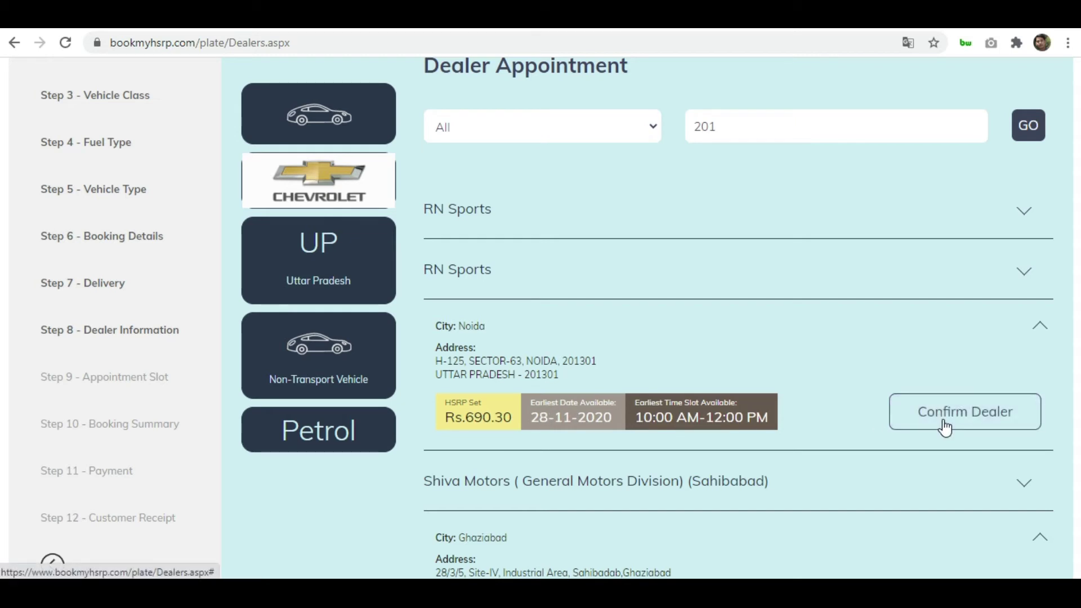
left_click(1025, 217)
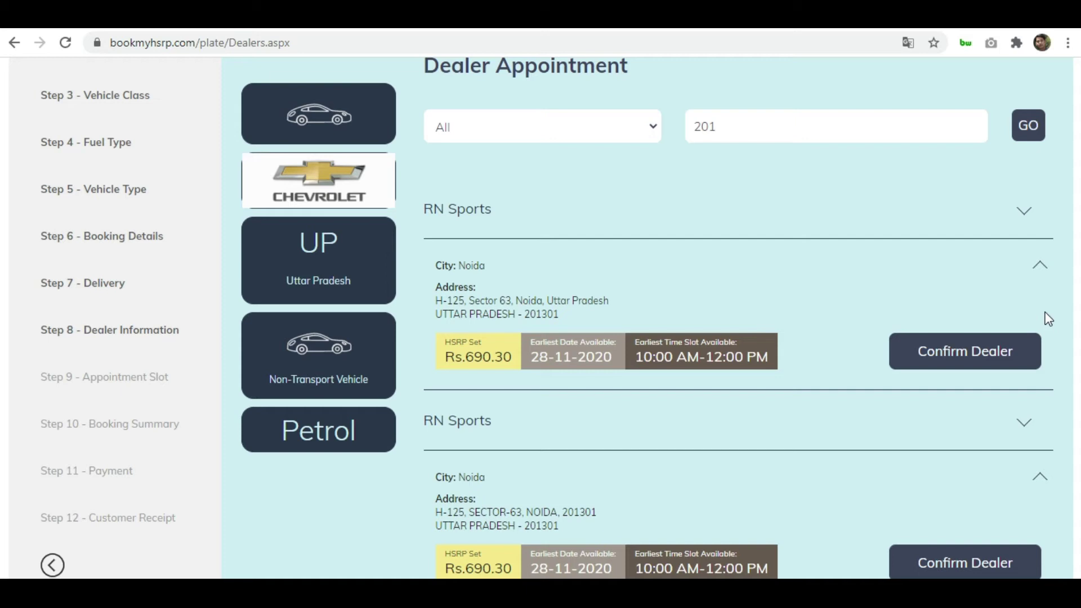
scroll(1048, 319, "down", 3)
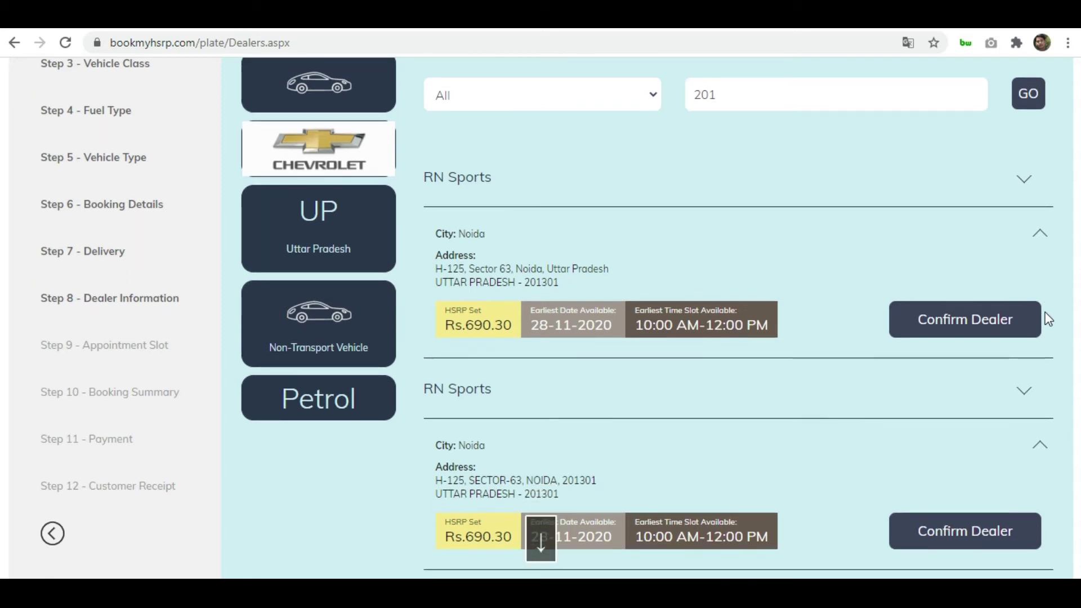
scroll(1048, 319, "down", 1)
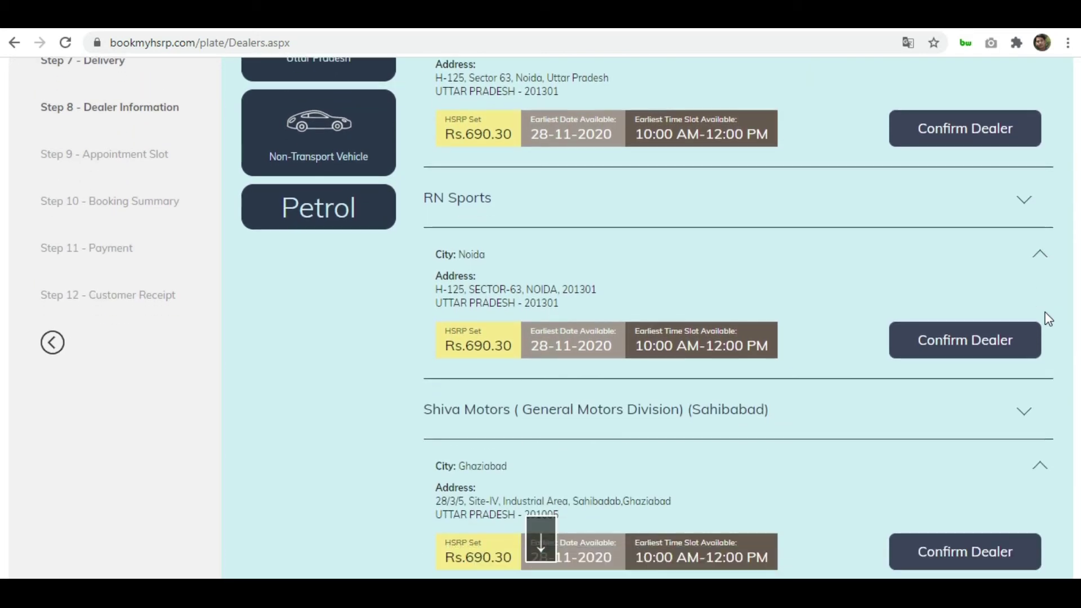
scroll(1048, 318, "up", 1)
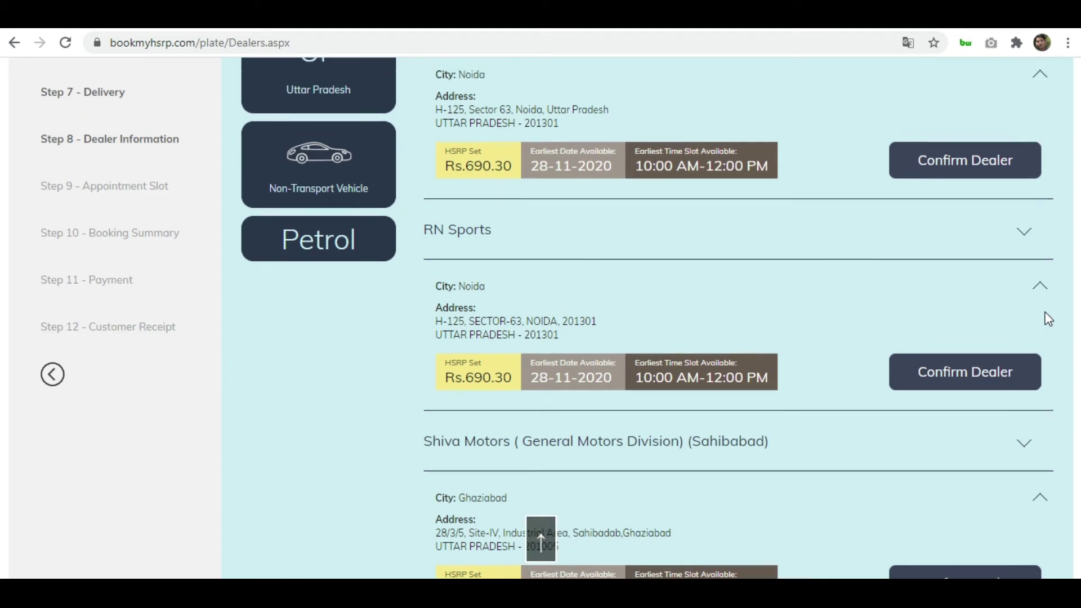
scroll(1048, 319, "up", 1)
scroll(1048, 319, "up", 1)
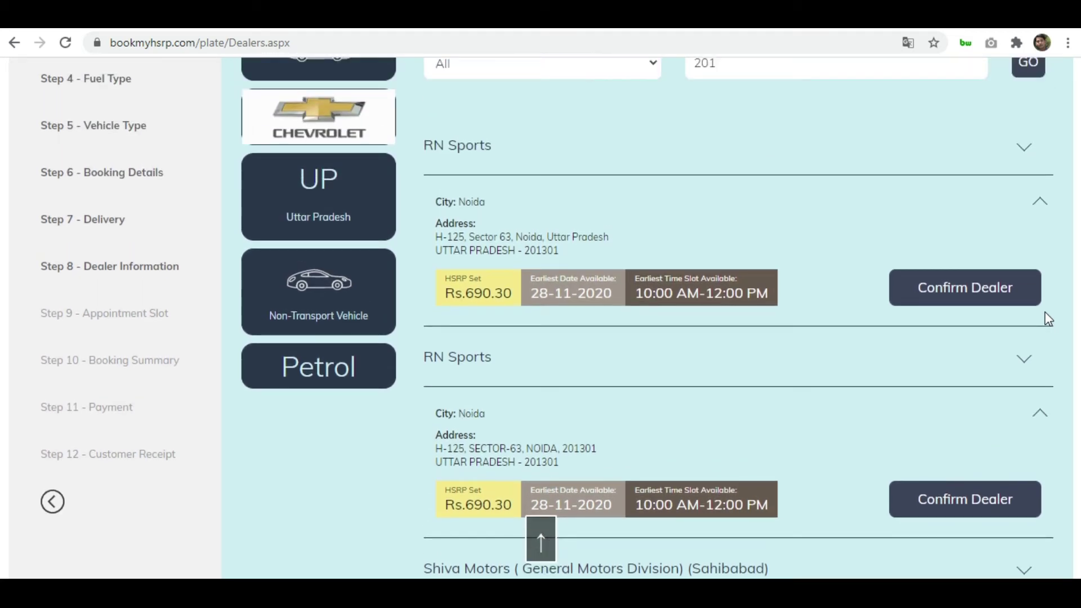
Pick RN Sports Noida with the 10:00 AM–12:00 PM slot on 28 November 2020 and confirm
left_click(979, 301)
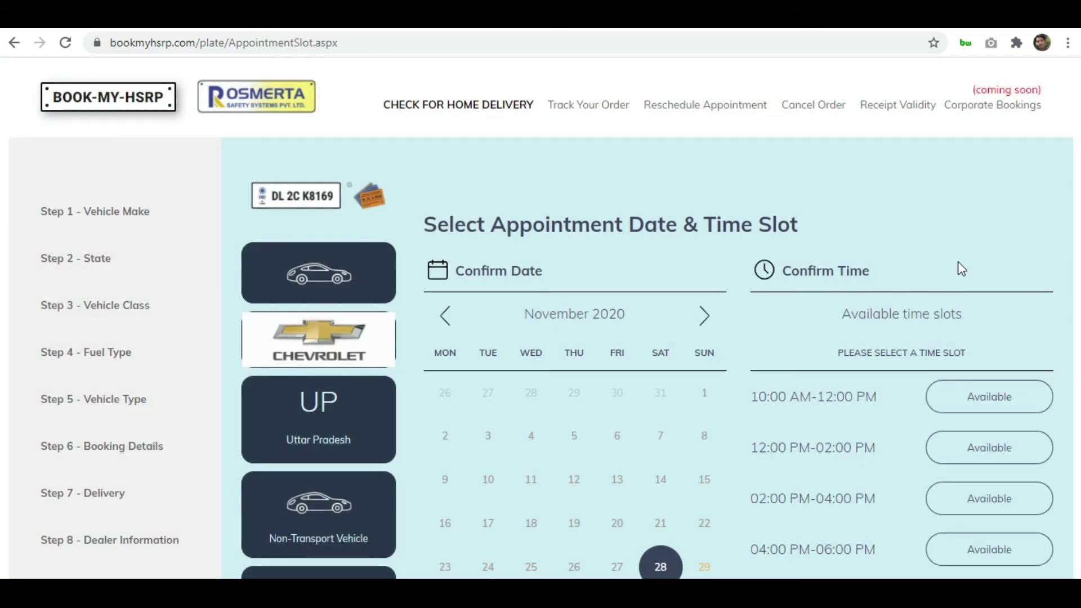
scroll(960, 268, "down", 3)
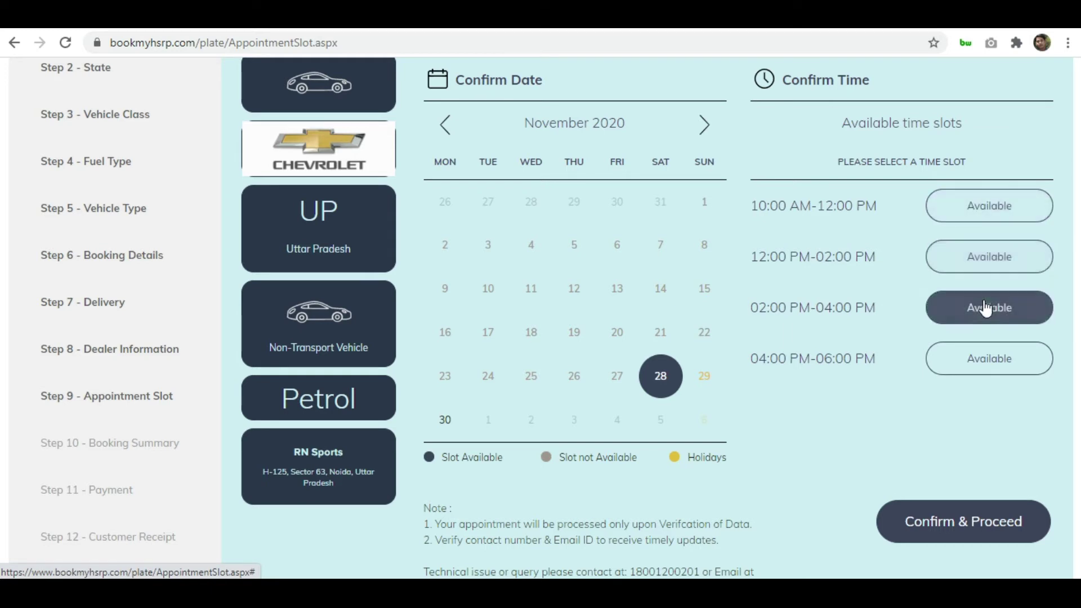
left_click(989, 214)
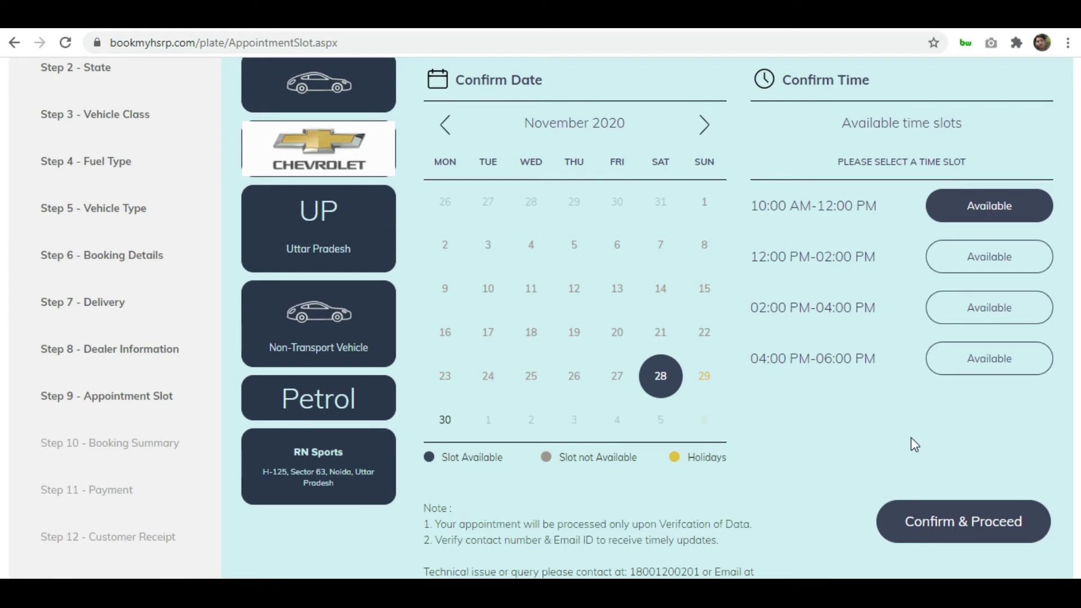
key("Down")
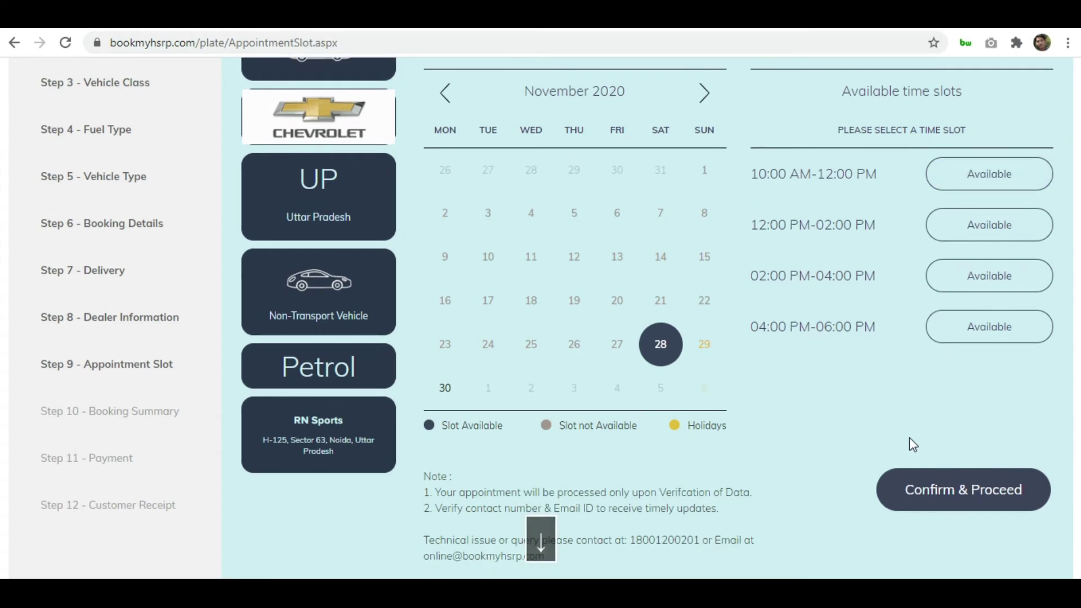
left_click(1002, 179)
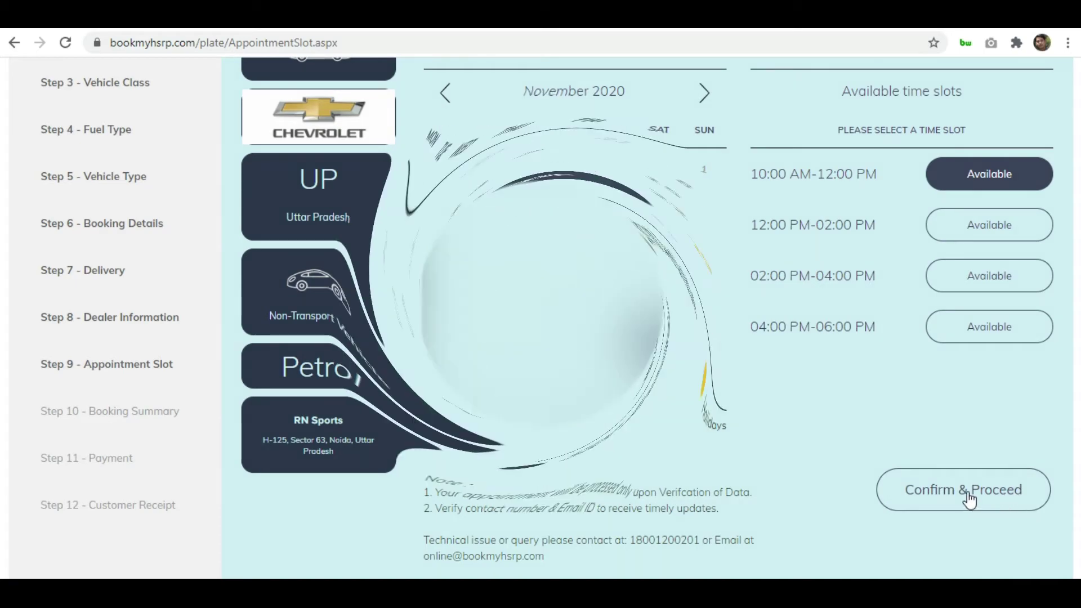
left_click(968, 499)
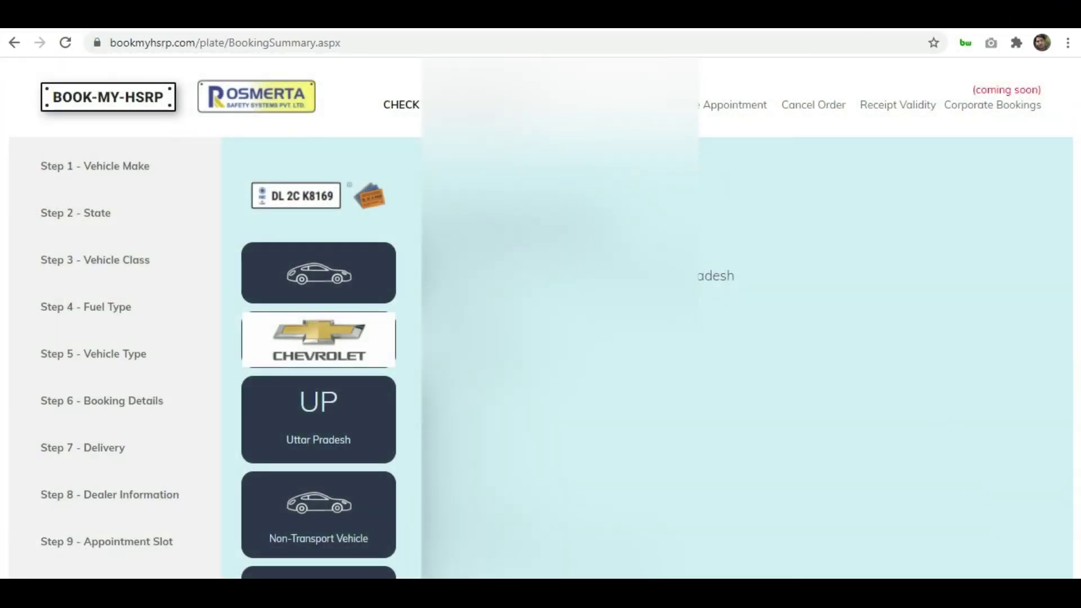
Review the booking summary and confirm it to reach the Rs. 585.00 payment details
scroll(540, 315, "down", 4)
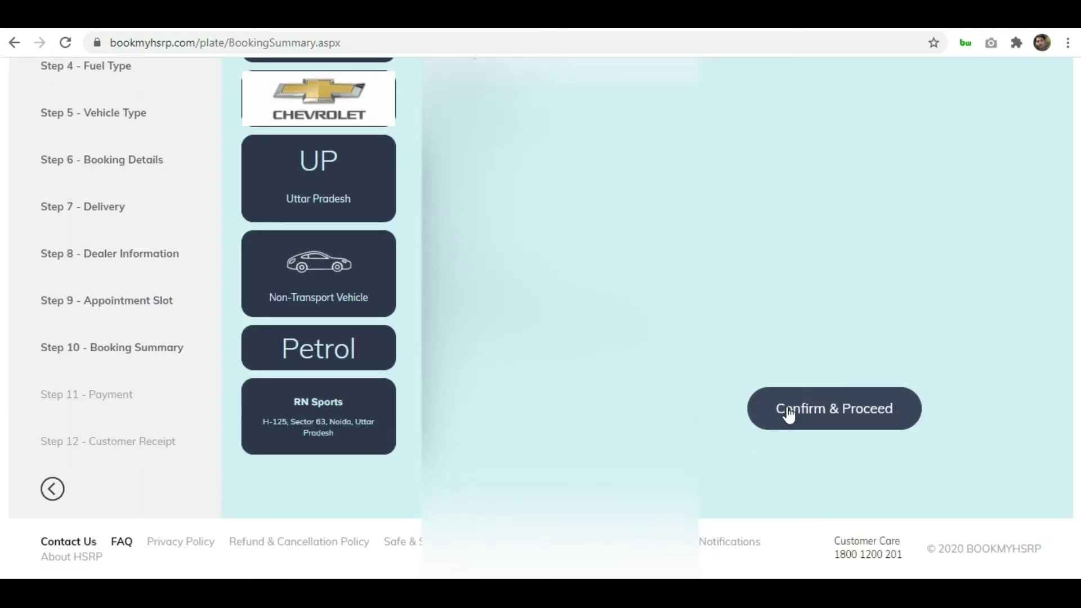
left_click(830, 417)
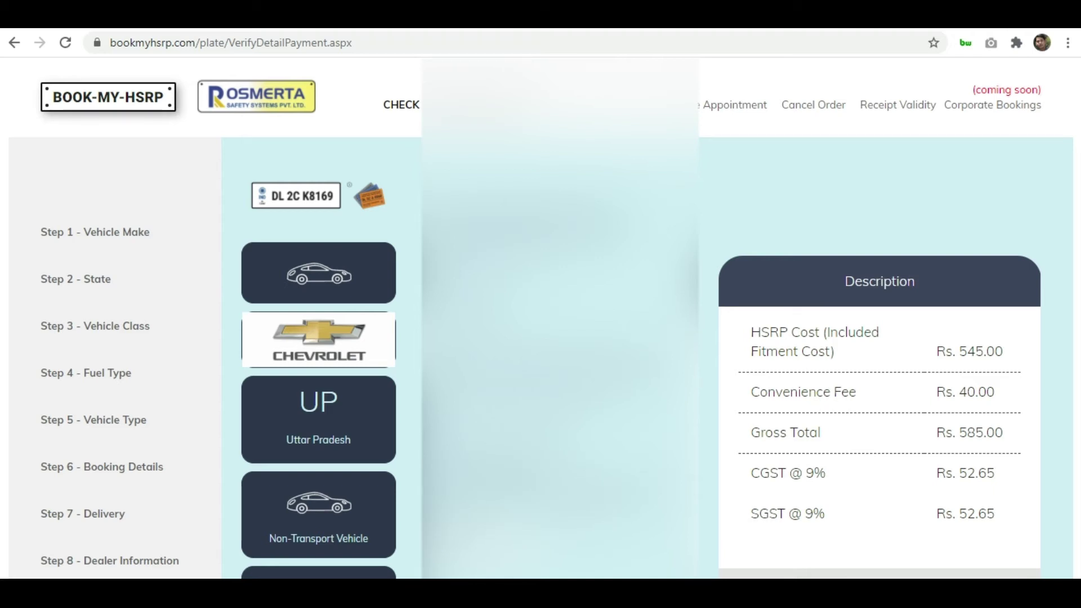
Accept the Terms and Conditions and begin paying the Rs. 690.30 total online
scroll(540, 317, "down", 5)
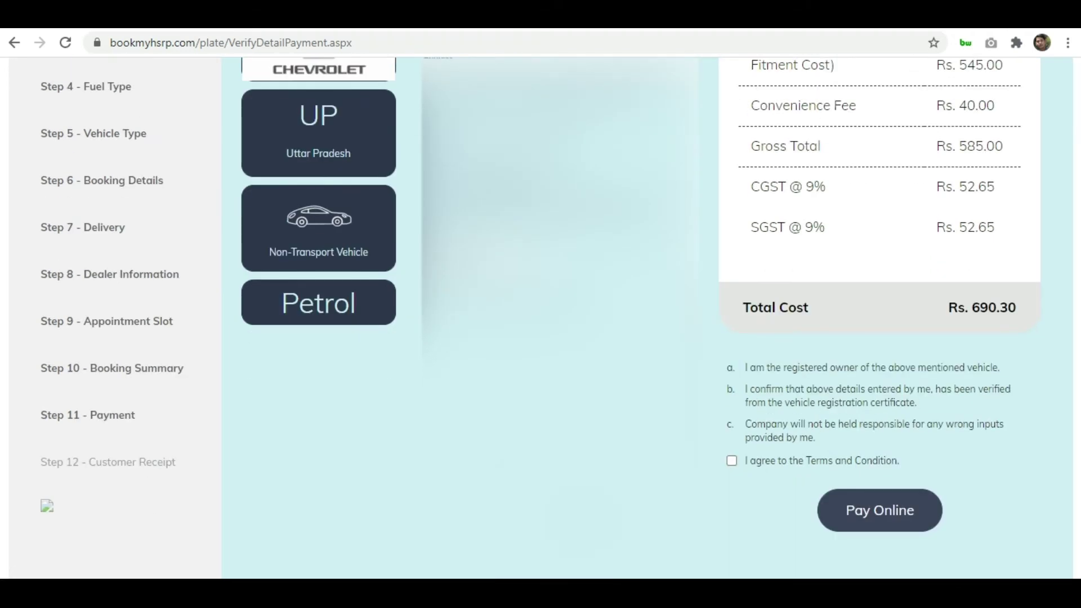
left_click(731, 462)
left_click(877, 523)
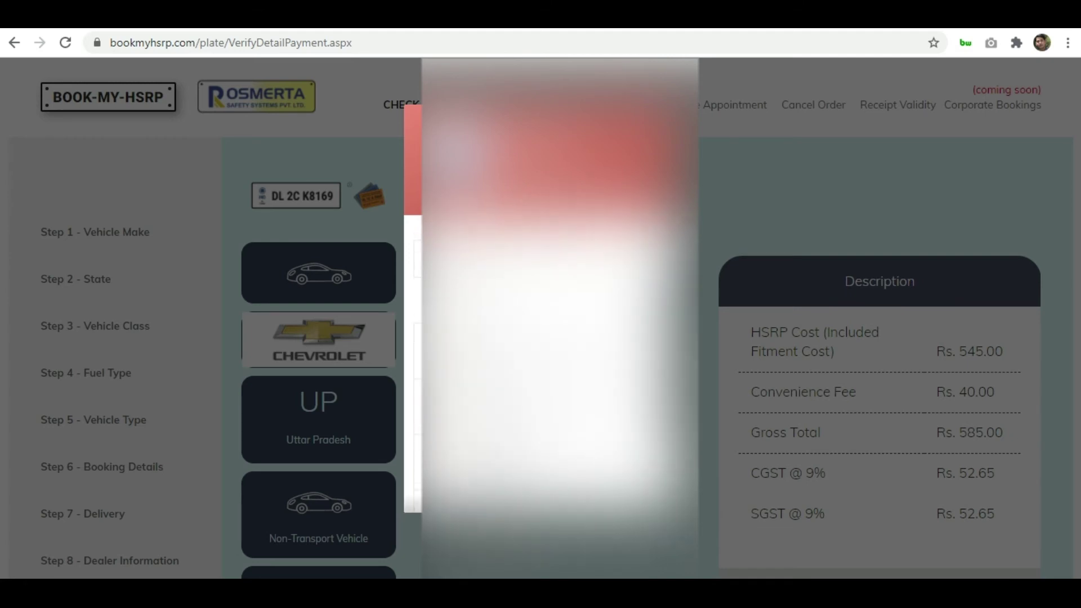
Choose Netbanking, search the full bank list for 'icici', then close it without picking a bank
left_click(529, 429)
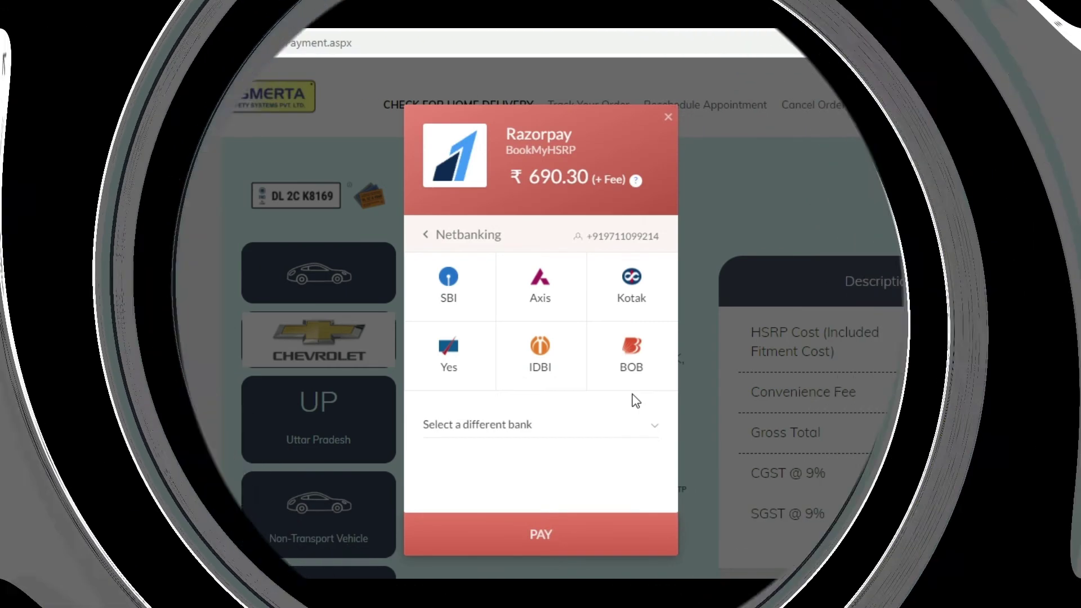
left_click(613, 442)
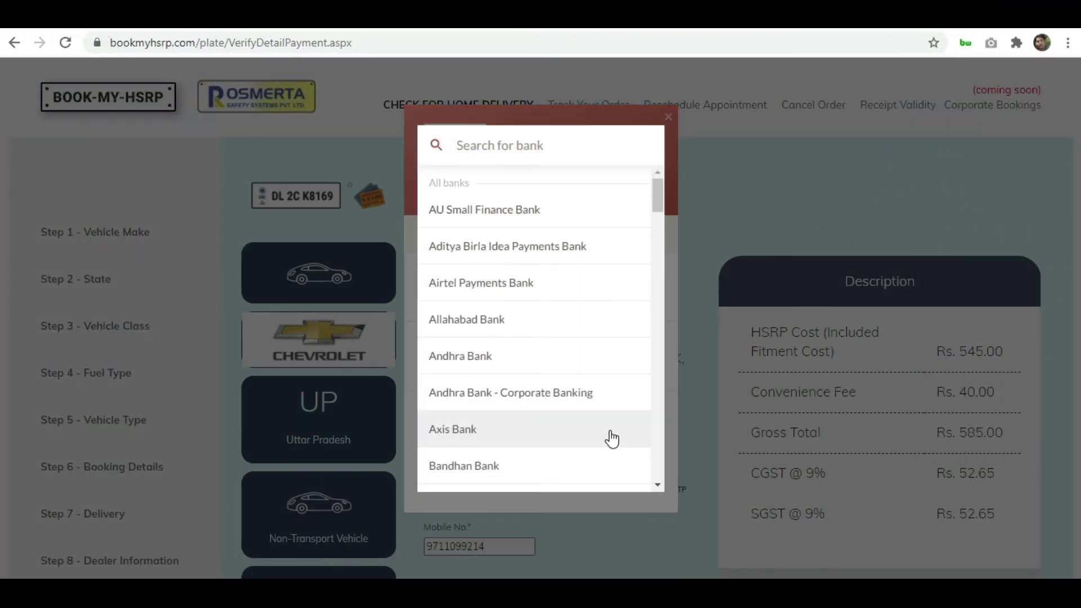
type("icici")
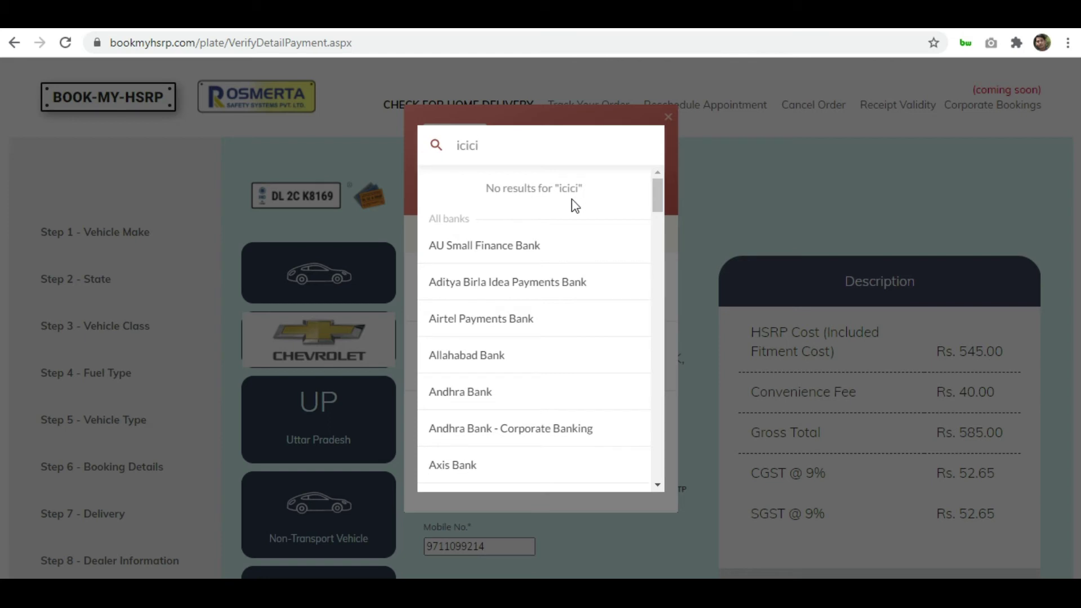
key("BackSpace")
key("BackSpace")
key("BackSpace")
key("BackSpace")
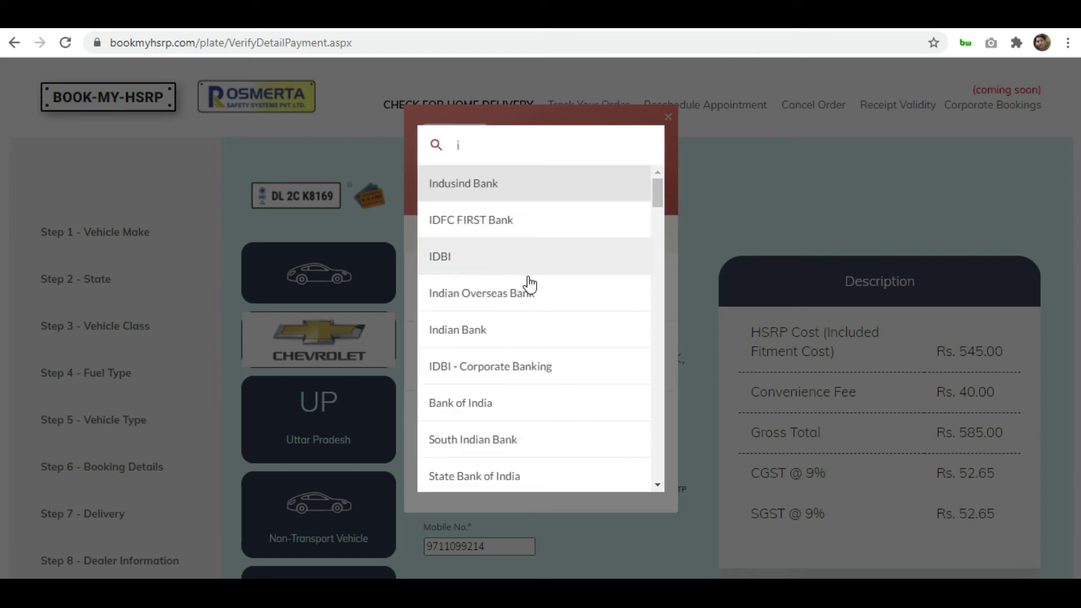
mouse_move(658, 202)
left_mouse_down()
mouse_move(658, 225)
mouse_move(651, 193)
left_mouse_up()
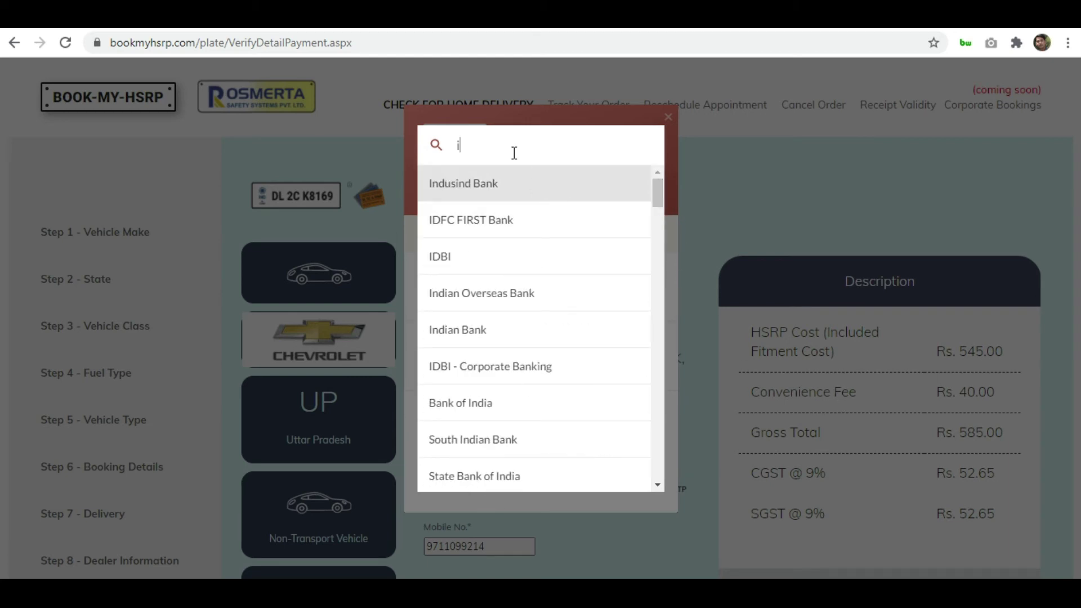
key("BackSpace")
left_click_drag(652, 201, 660, 172)
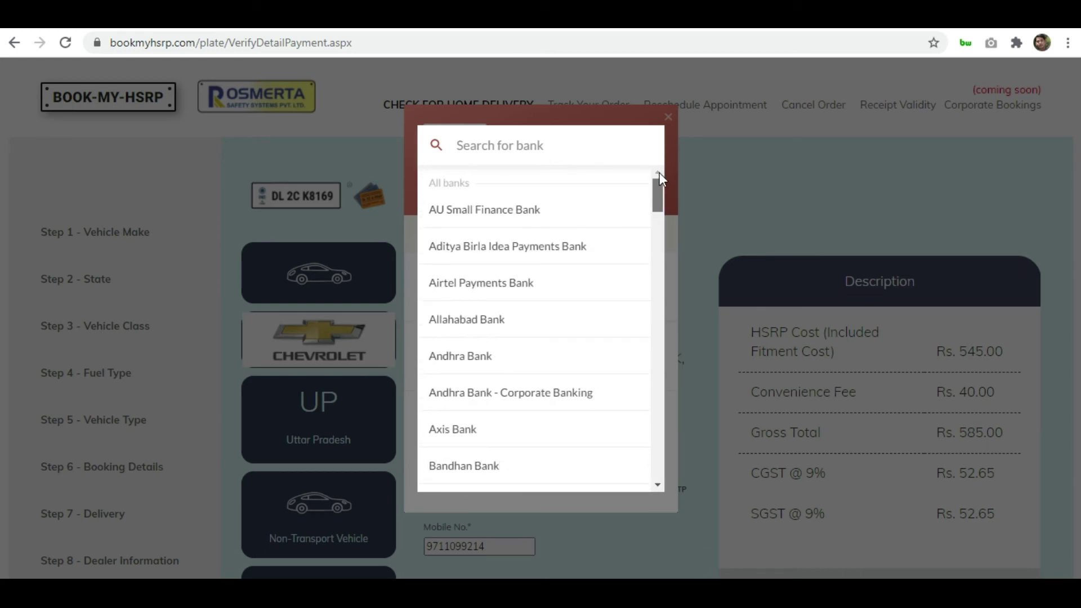
left_click(669, 249)
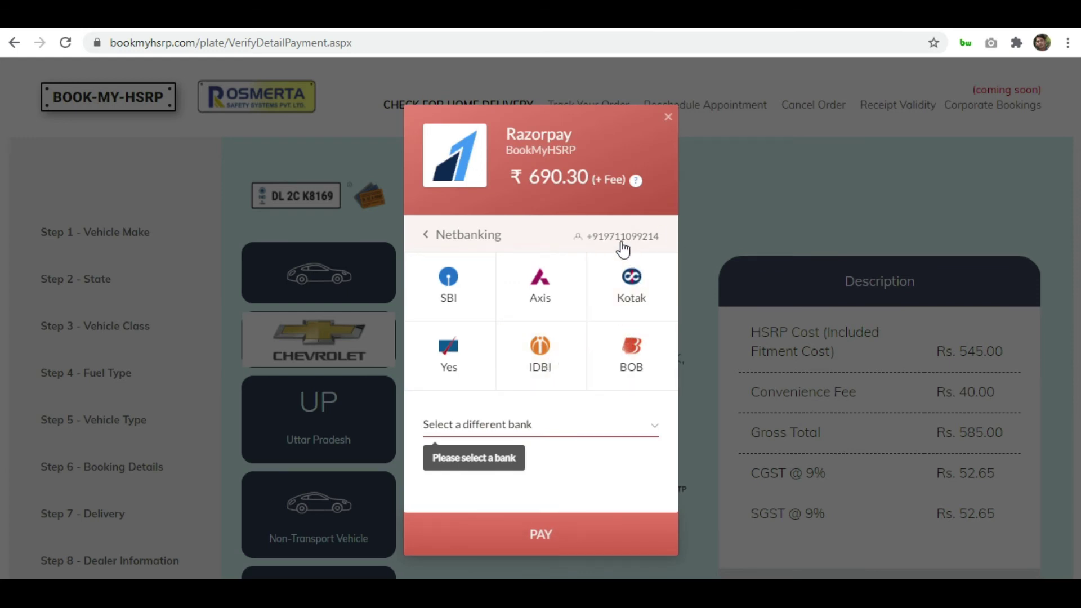
Switch from Netbanking to another payment method, verify its details and pay Rs. 690.30
left_click(424, 234)
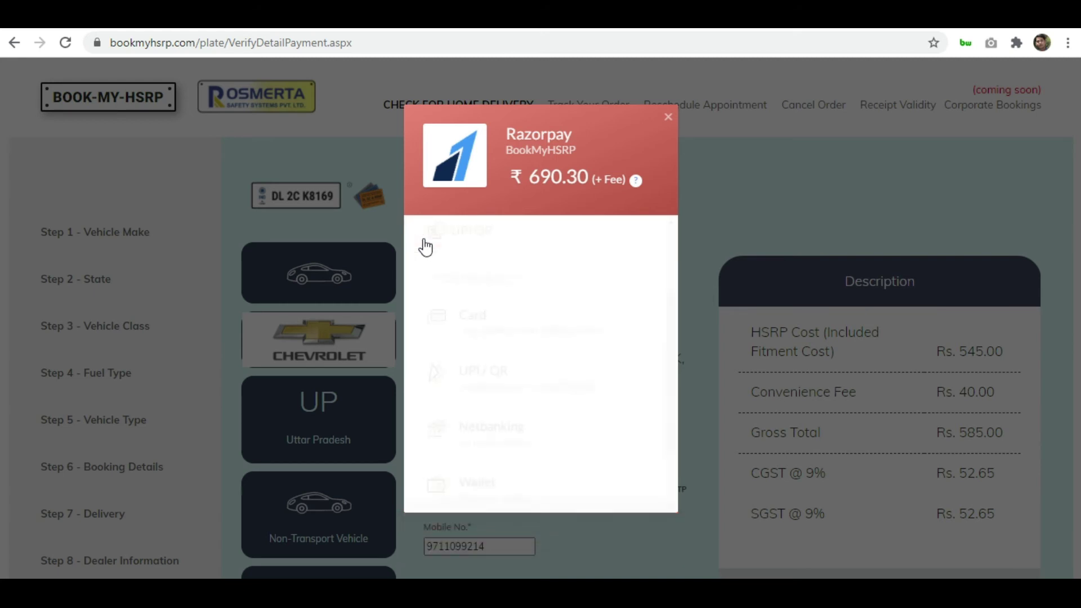
left_click(514, 452)
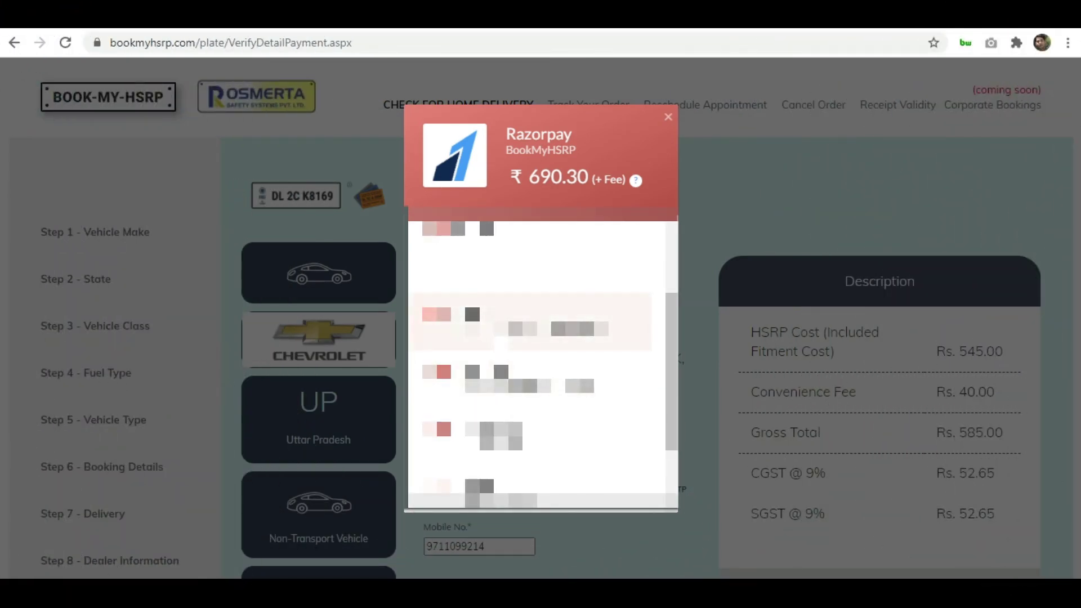
left_click(501, 341)
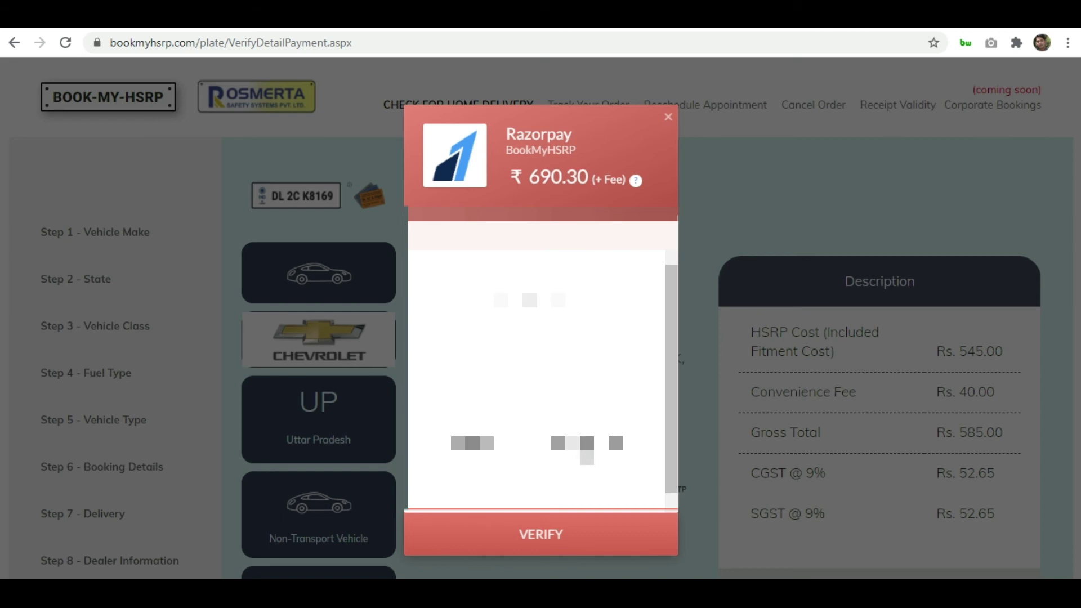
left_click(546, 535)
left_click(546, 535)
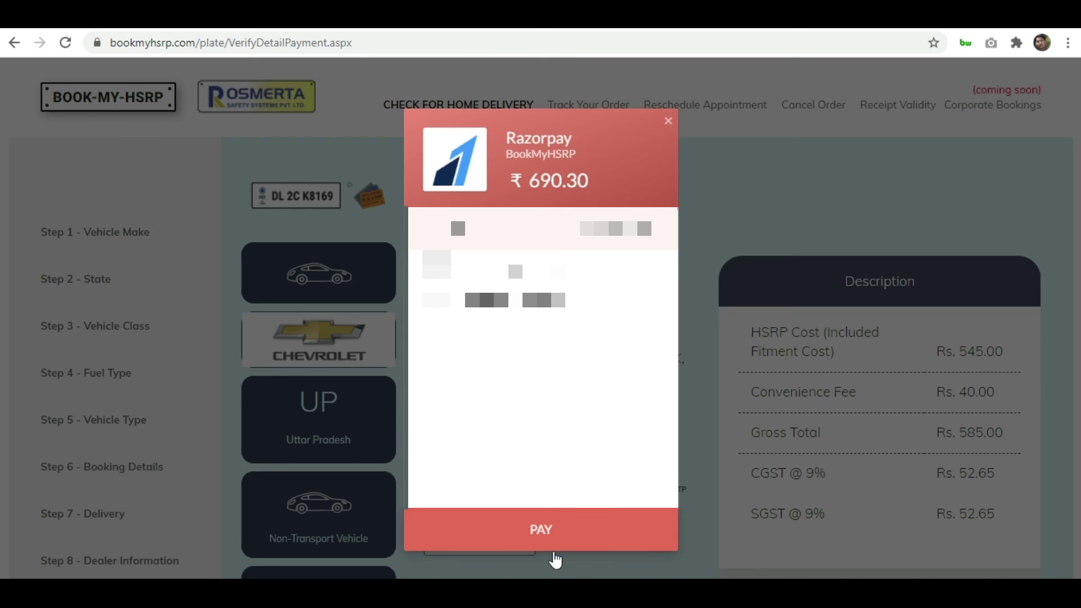
left_click(555, 557)
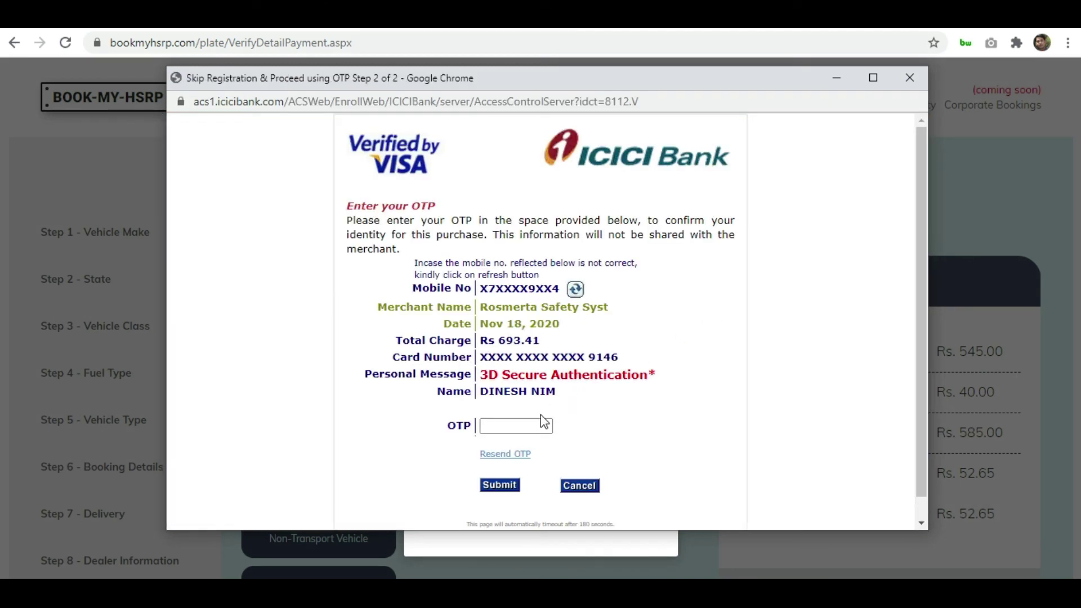
Authorise the ₹693.41 payment with the ICICI Bank one-time code and dismiss the save-password prompt
left_click(536, 421)
type("••••••")
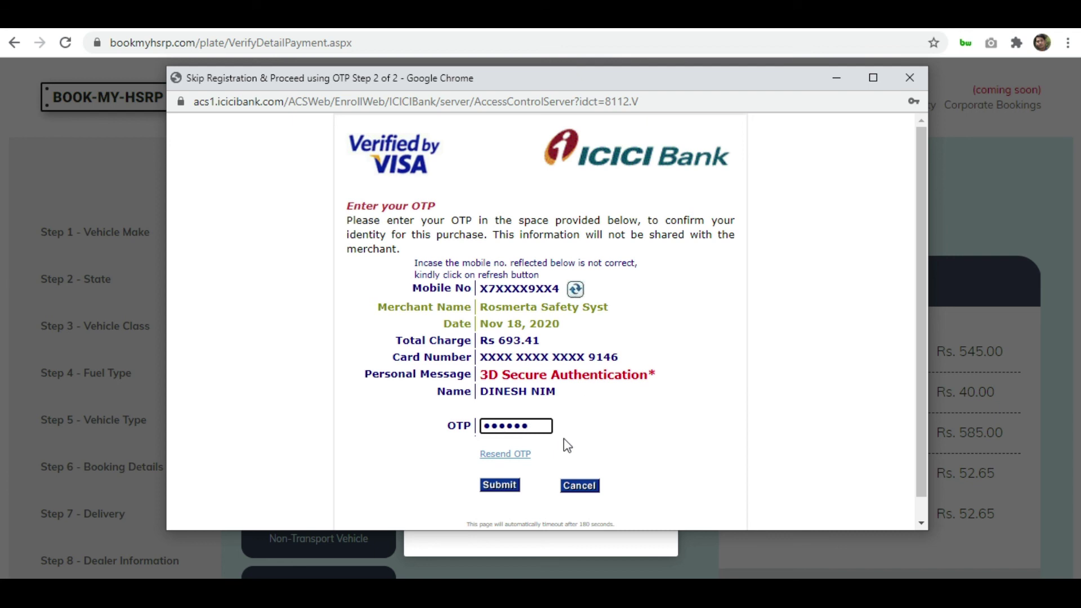
left_click(507, 487)
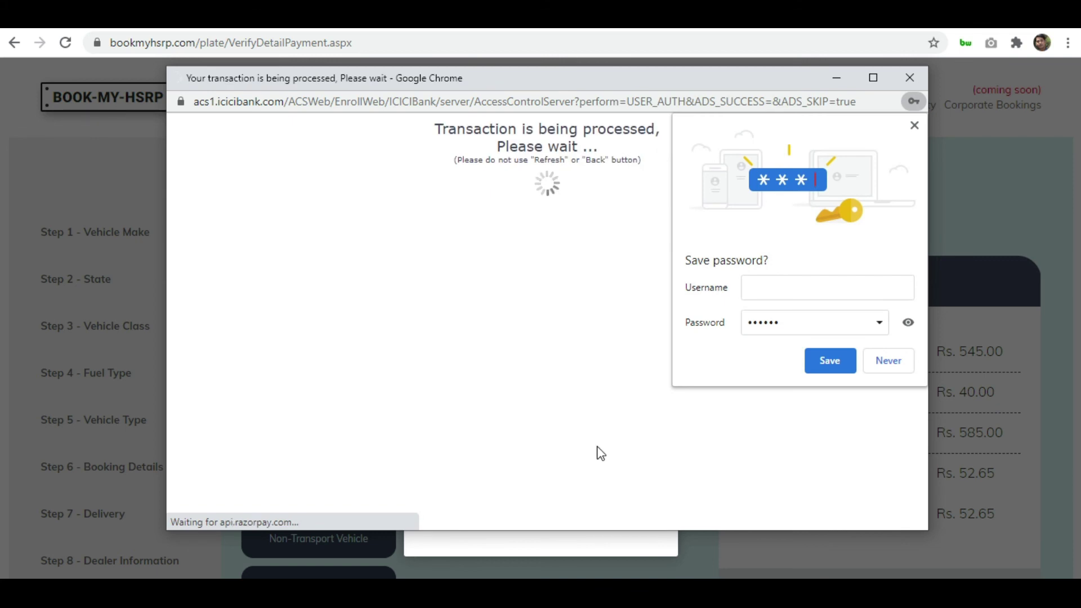
left_click(914, 126)
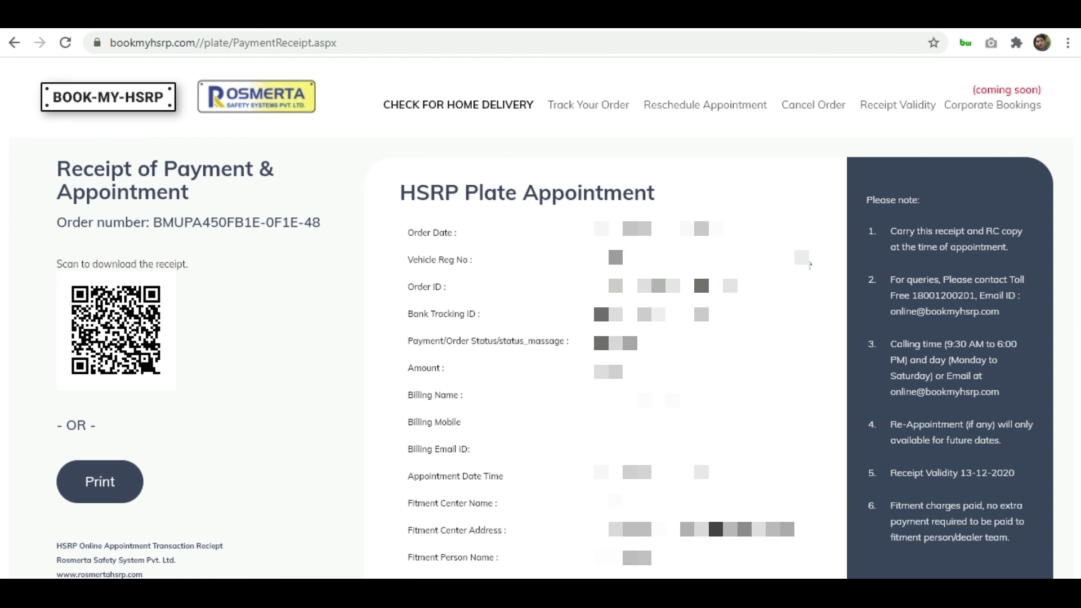
Check the receipt shows payment status Success for 690.30 and print it to PDF
scroll(809, 265, "down", 3)
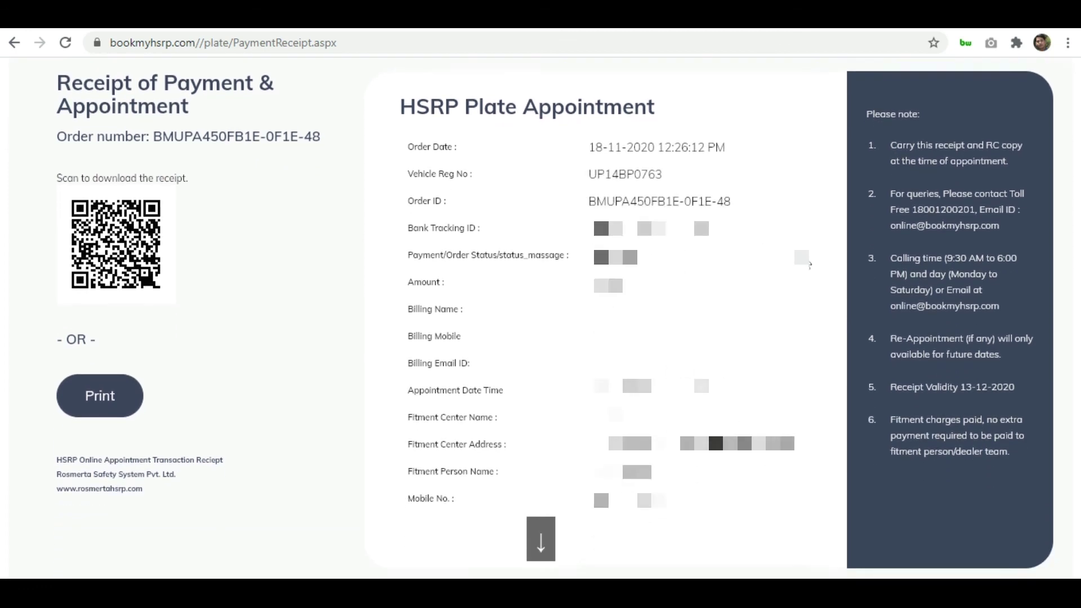
scroll(809, 265, "up", 3)
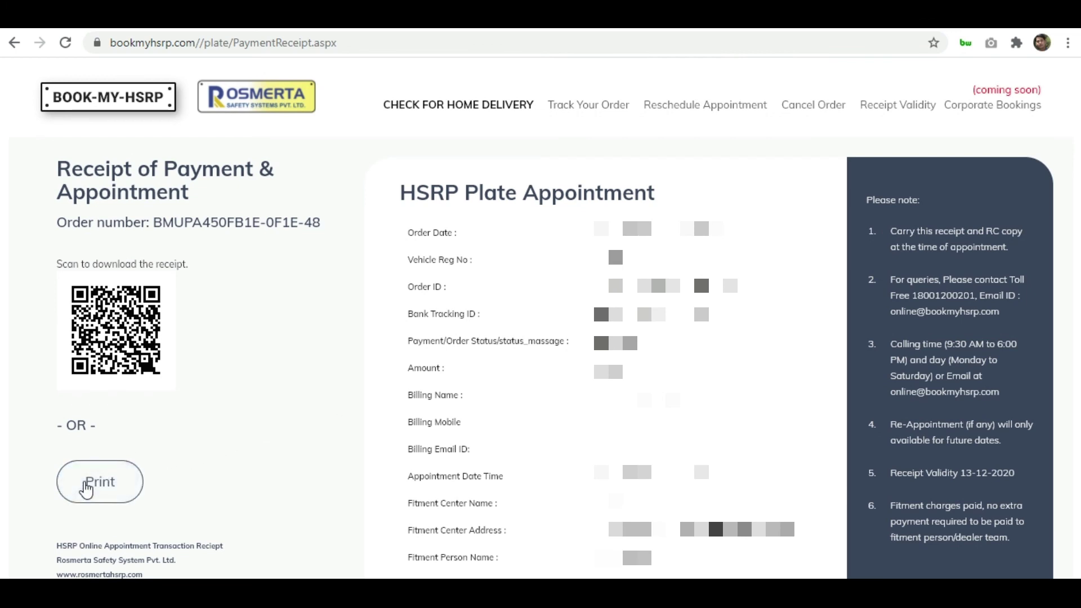
left_click(86, 488)
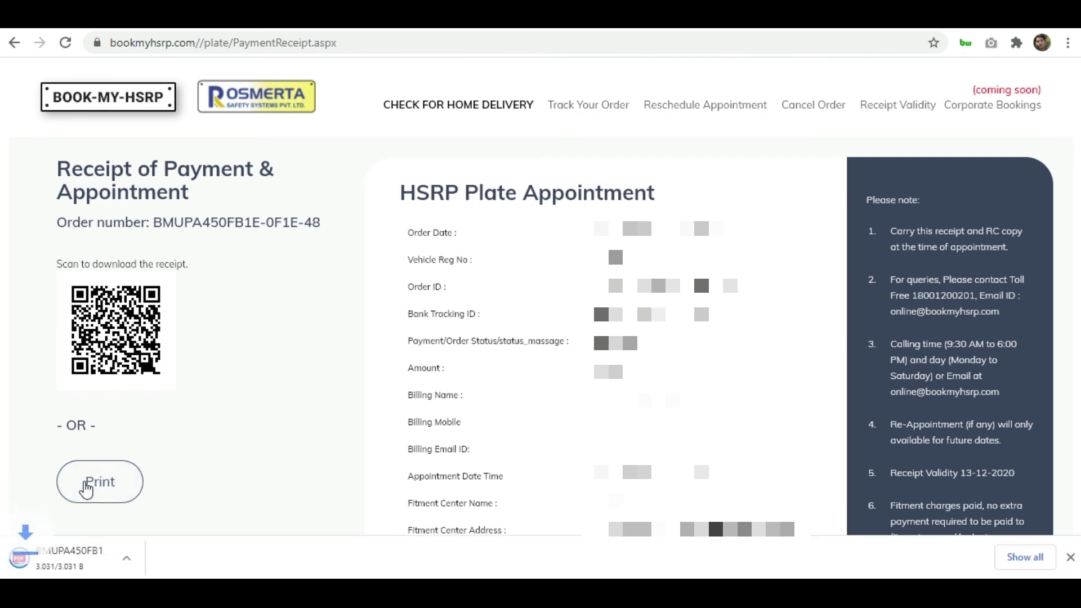